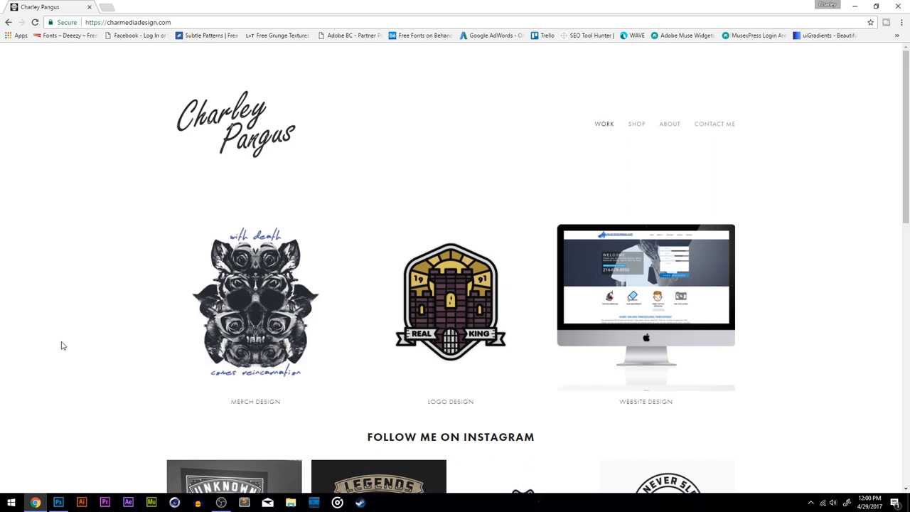
Filter the shop to Texture Packs and open the Photoshop Texture Brushes - 5 Pack product page.
left_click(637, 126)
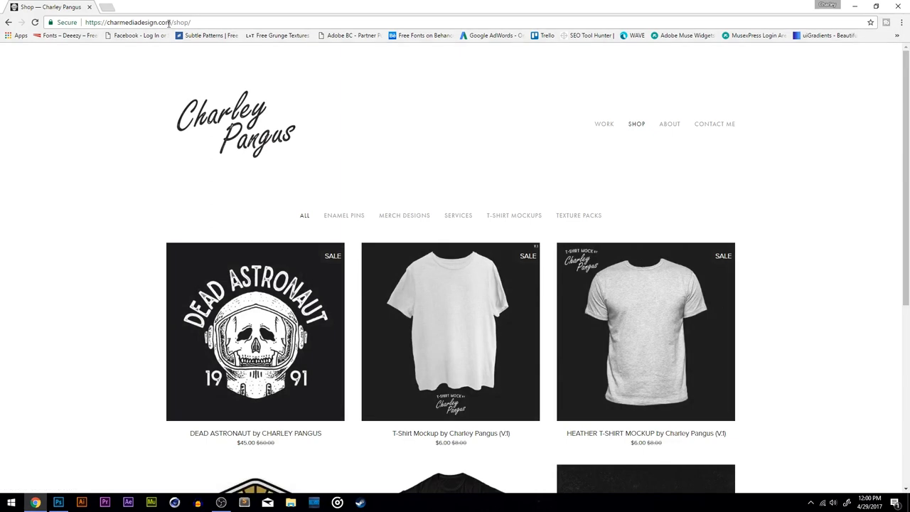
scroll(455, 165, "down", 2)
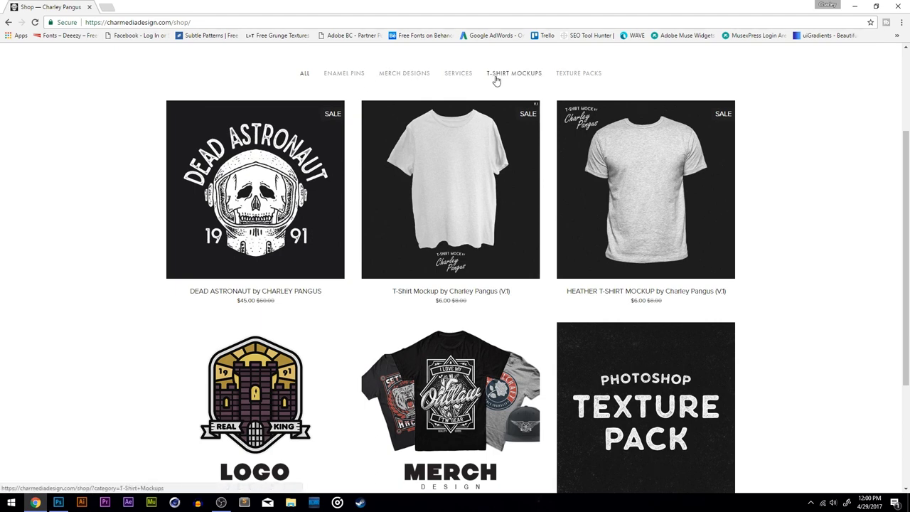
left_click(592, 78)
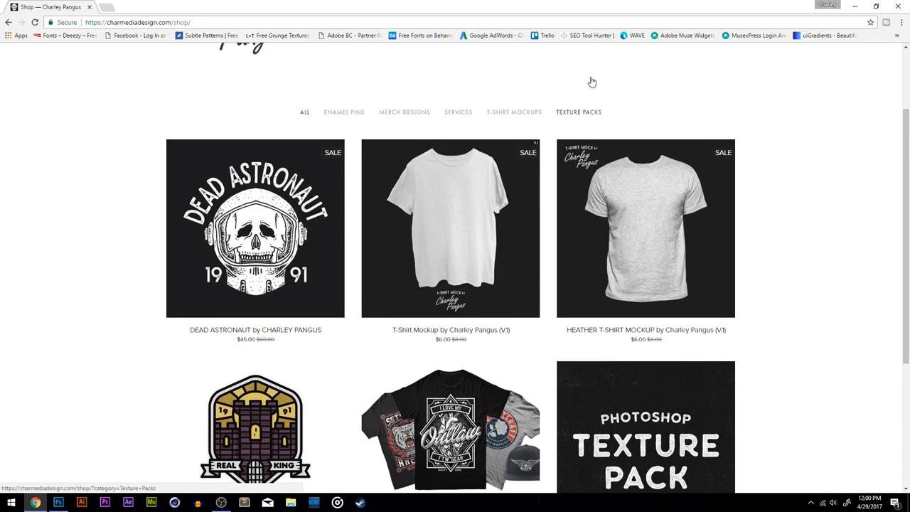
left_click(579, 114)
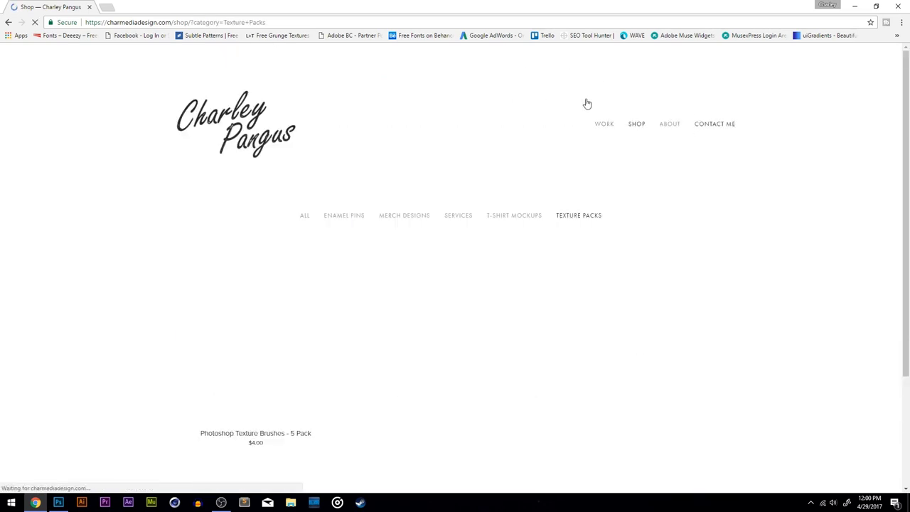
scroll(656, 251, "down", 3)
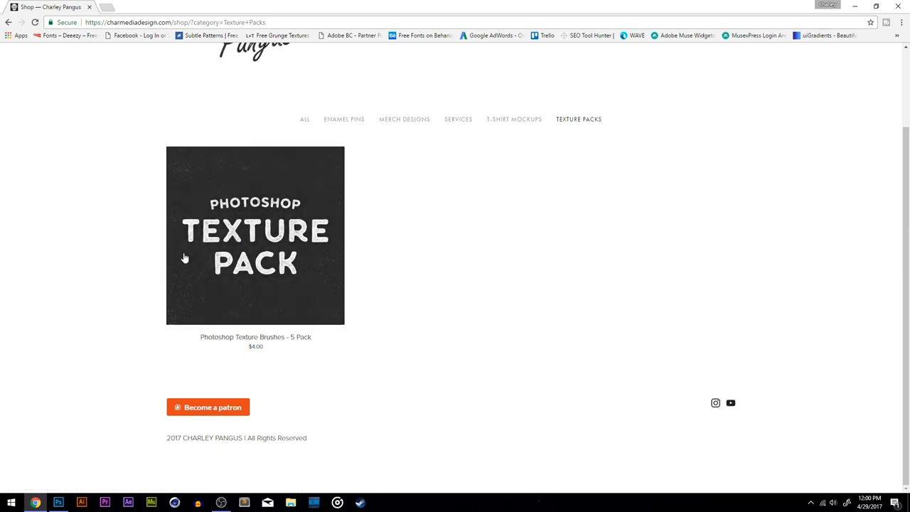
left_click(221, 299)
Preview all five brush images of the Texture Brushes - 5 Pack, ending on the cover image.
scroll(220, 320, "down", 3)
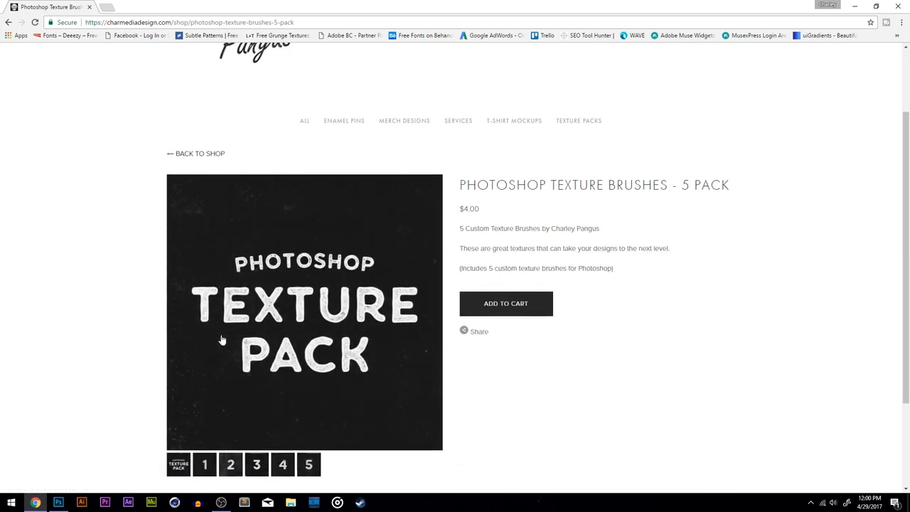
left_click(205, 340)
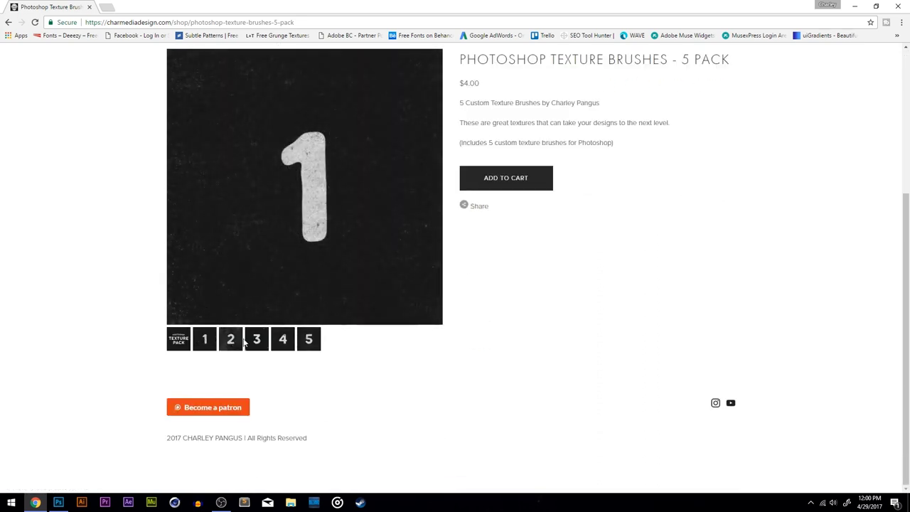
left_click(260, 344)
left_click(226, 345)
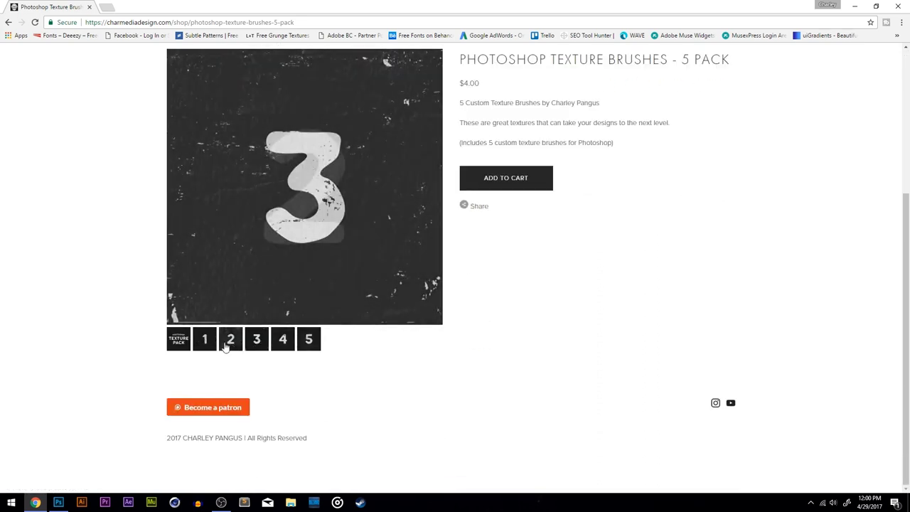
left_click(257, 347)
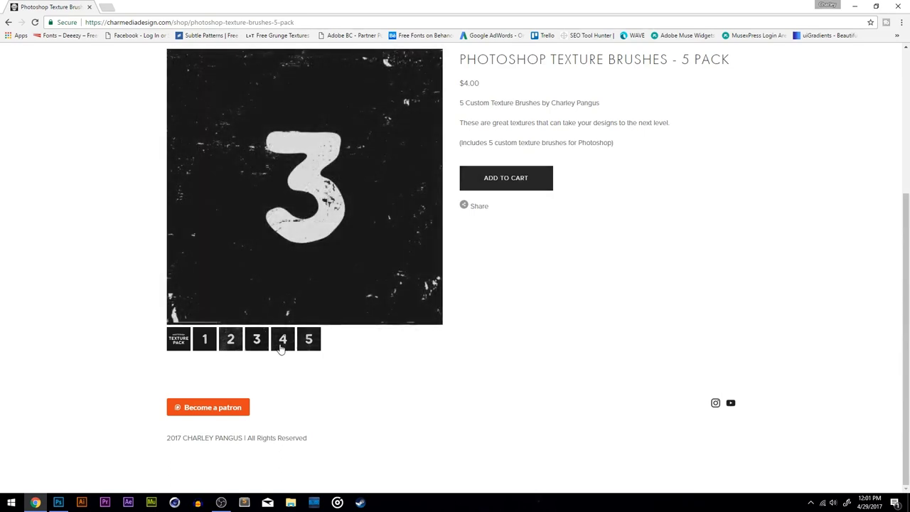
left_click(282, 347)
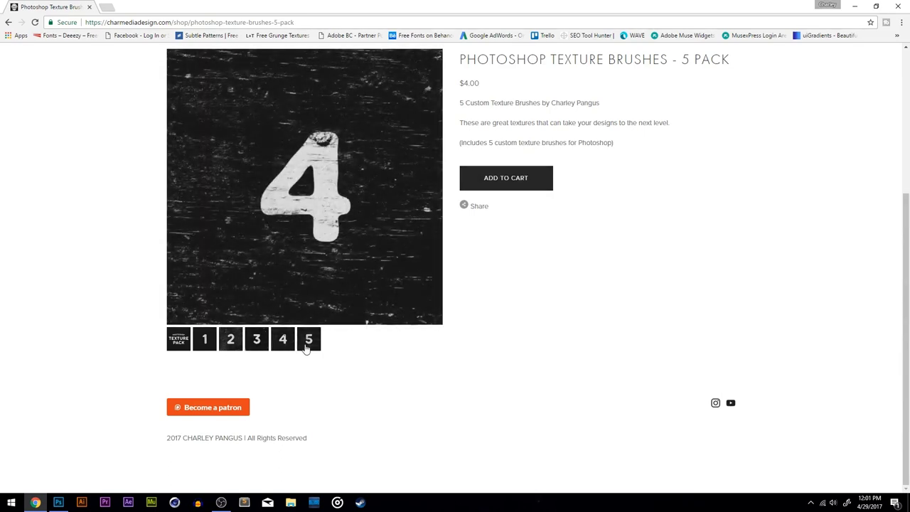
left_click(310, 345)
scroll(392, 321, "up", 2)
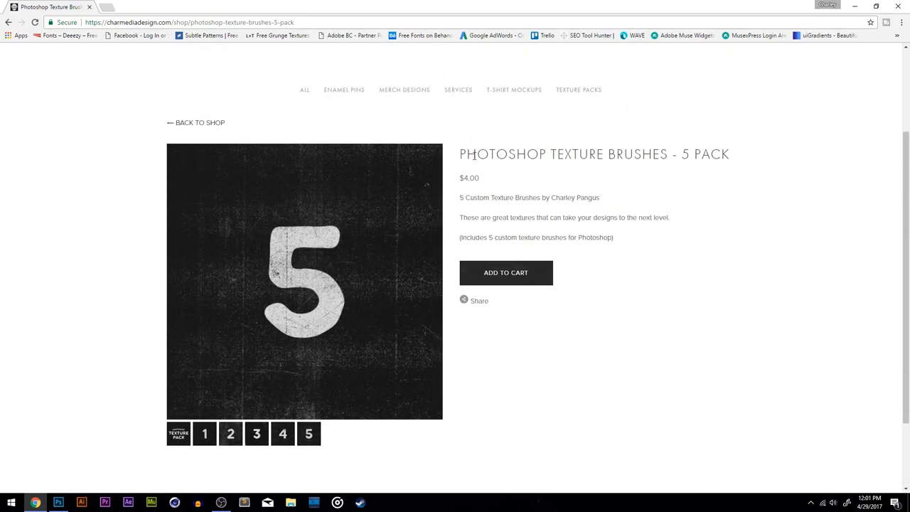
scroll(417, 244, "up", 2)
scroll(246, 170, "down", 4)
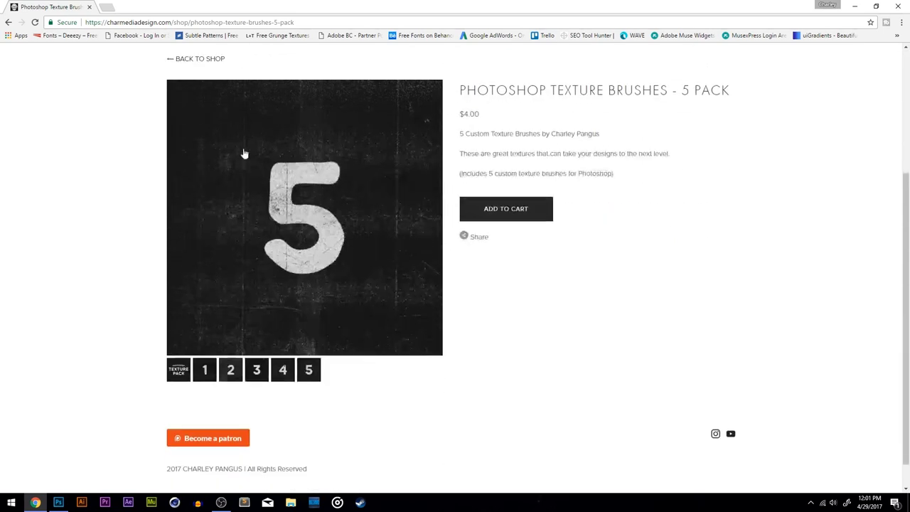
left_click(206, 374)
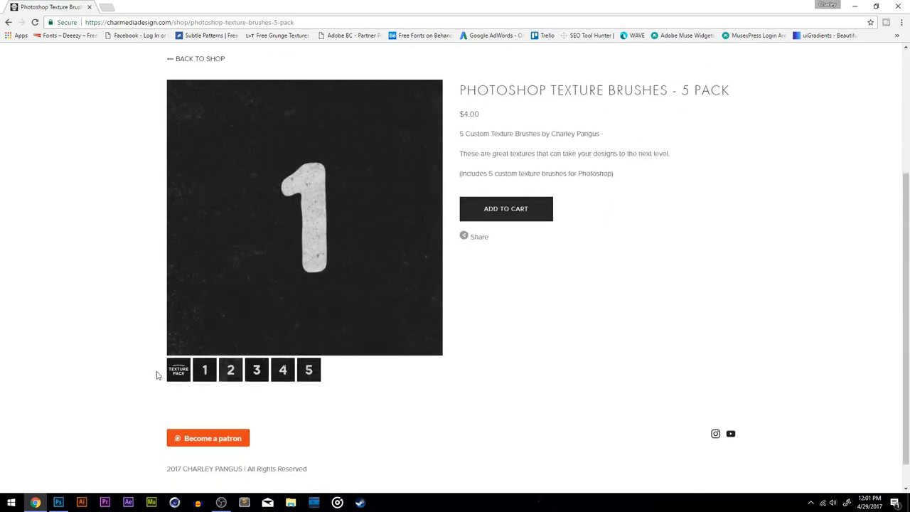
left_click(178, 379)
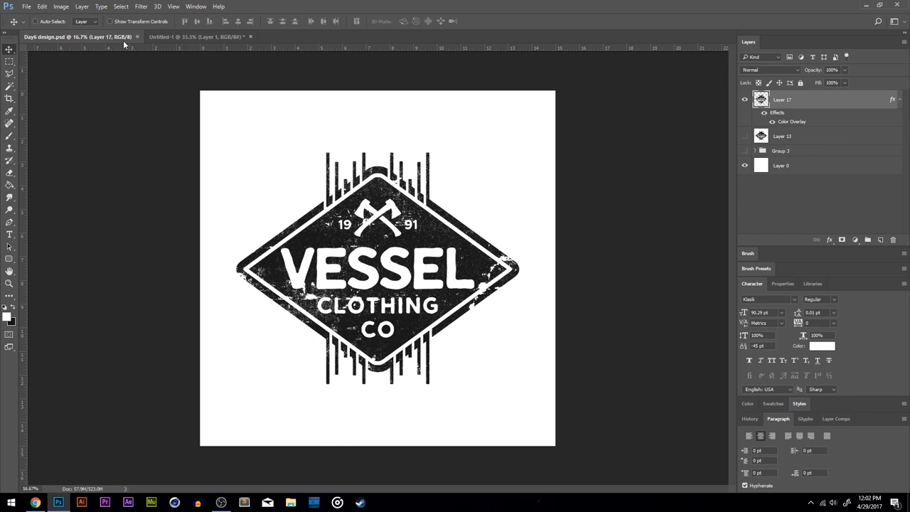
Switch to the Untitled-1 document holding the grey concrete wall texture.
left_click(152, 37)
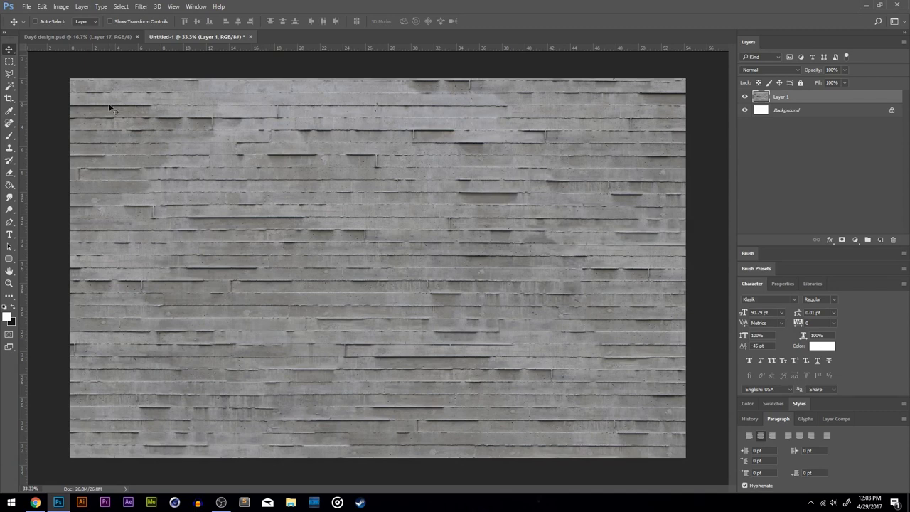
left_click(61, 6)
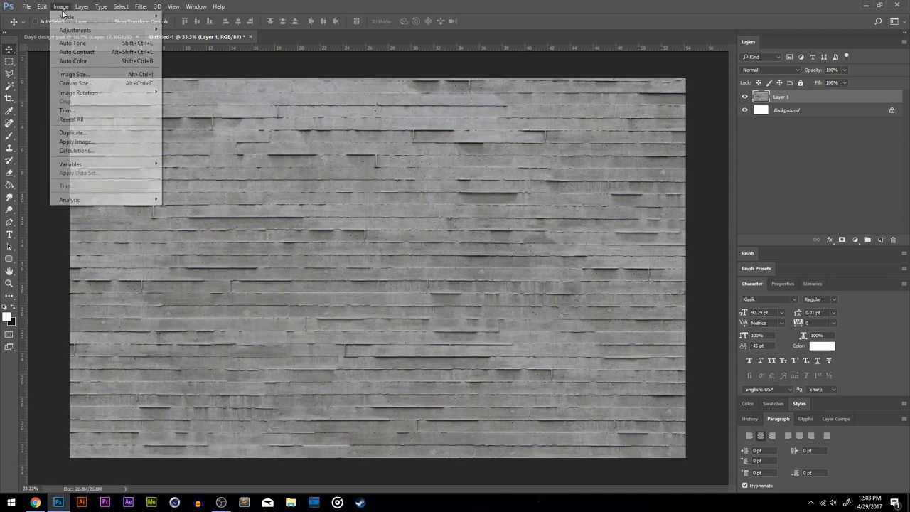
Desaturate Layer 1's concrete texture so it becomes plain greyscale.
left_click(785, 102)
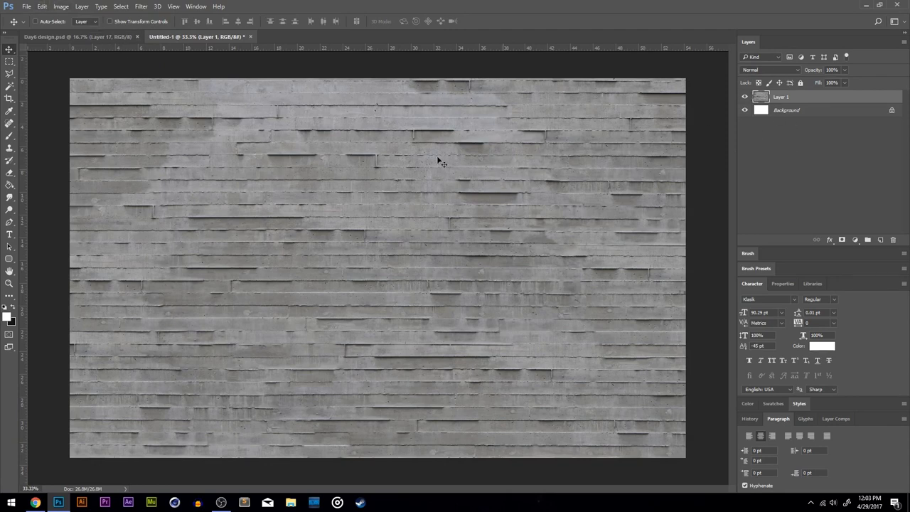
double_click(802, 99)
left_click(861, 293)
left_click(64, 9)
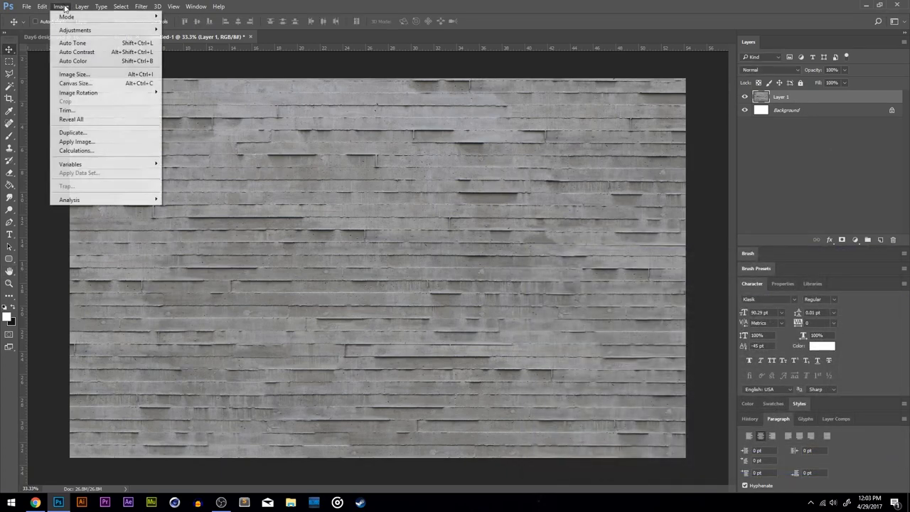
mouse_move(89, 30)
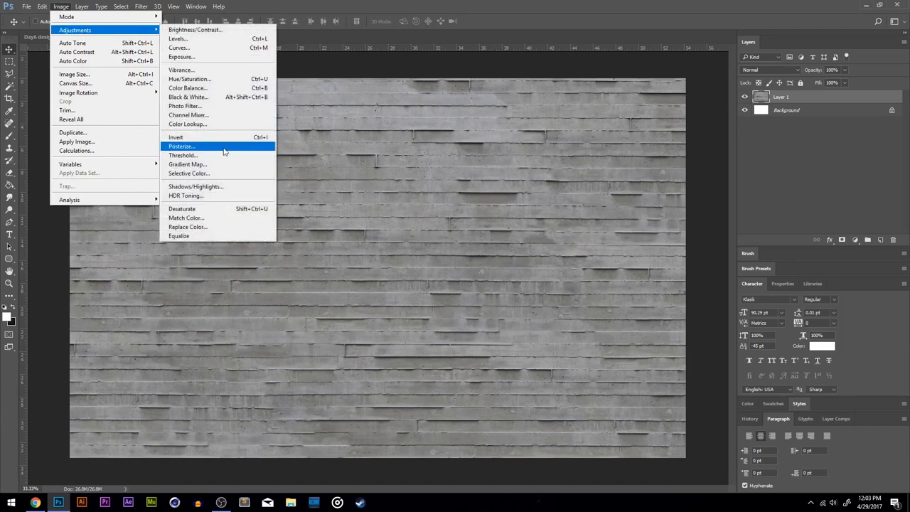
left_click(217, 213)
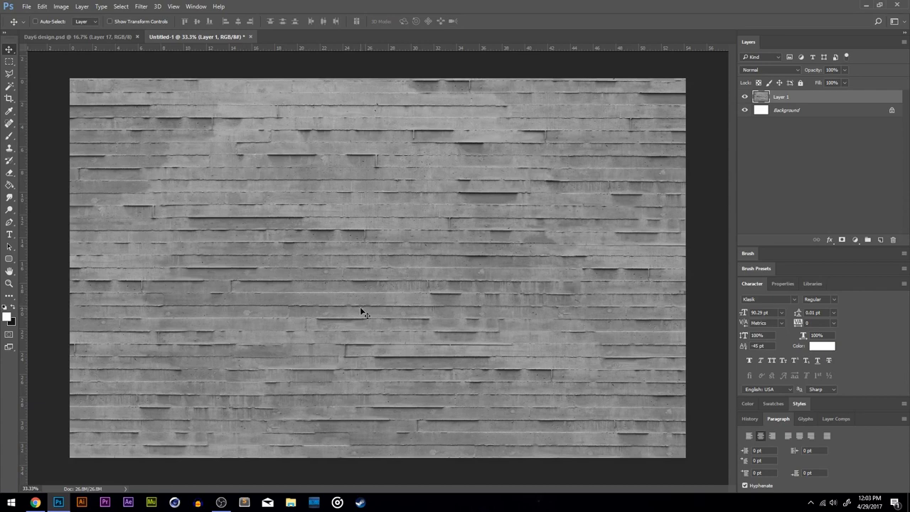
left_click(64, 7)
mouse_move(82, 31)
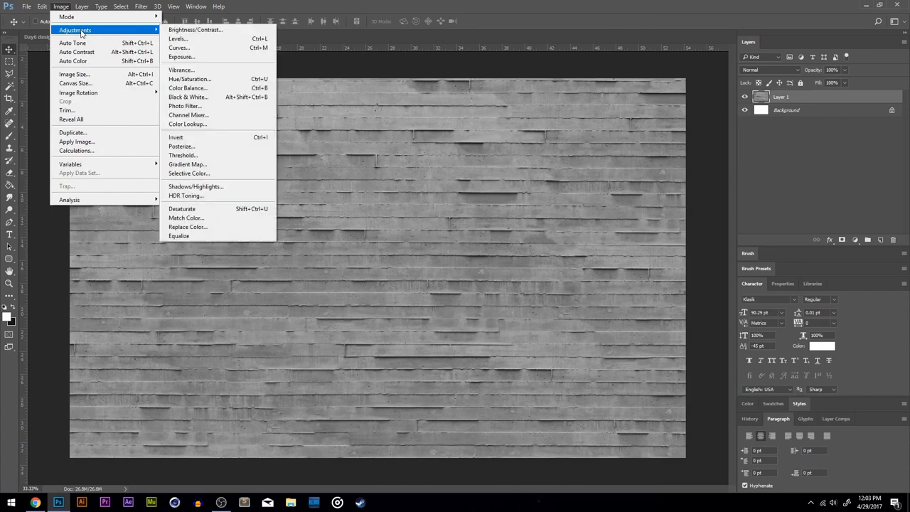
Apply legacy Brightness/Contrast with brightness 22 and contrast 100 to the concrete texture.
left_click(187, 30)
left_click_drag(116, 77, 617, 100)
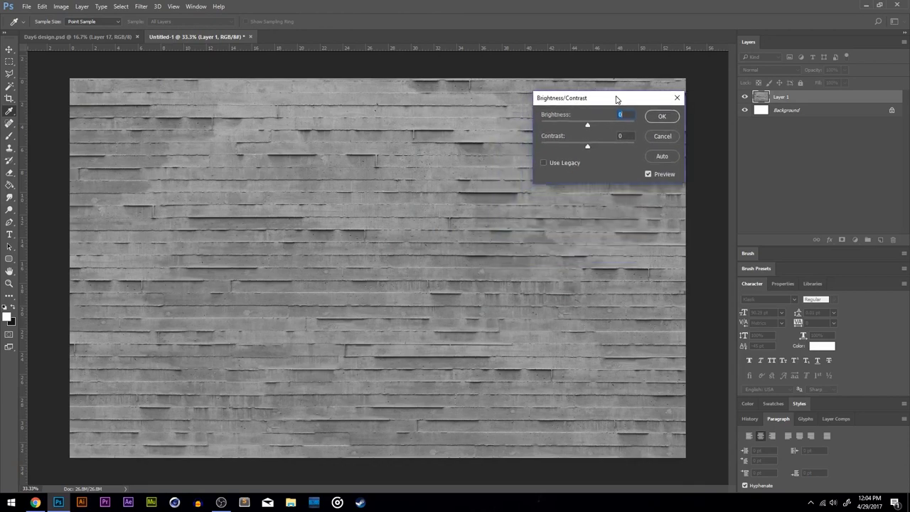
left_click(544, 162)
left_click_drag(588, 146, 641, 145)
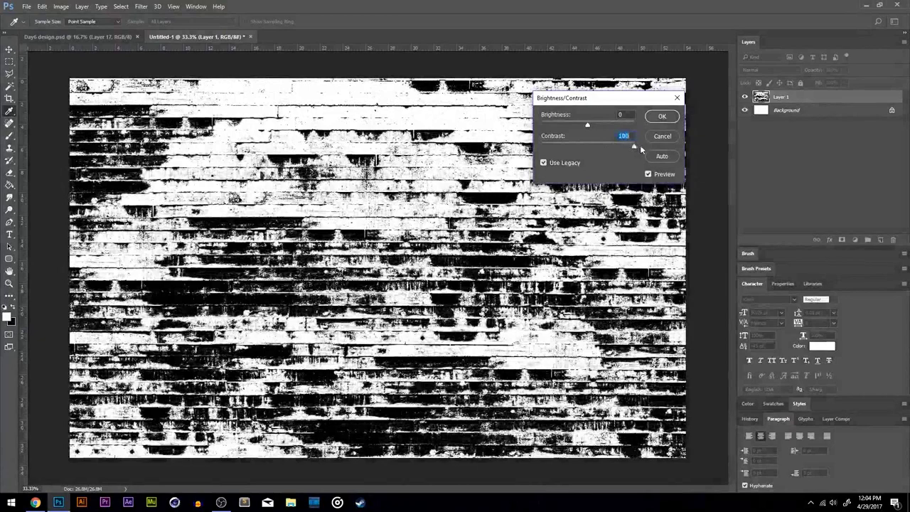
mouse_move(588, 125)
left_mouse_down()
mouse_move(572, 126)
mouse_move(630, 126)
mouse_move(583, 127)
mouse_move(600, 130)
left_mouse_up()
left_click_drag(610, 127, 635, 128)
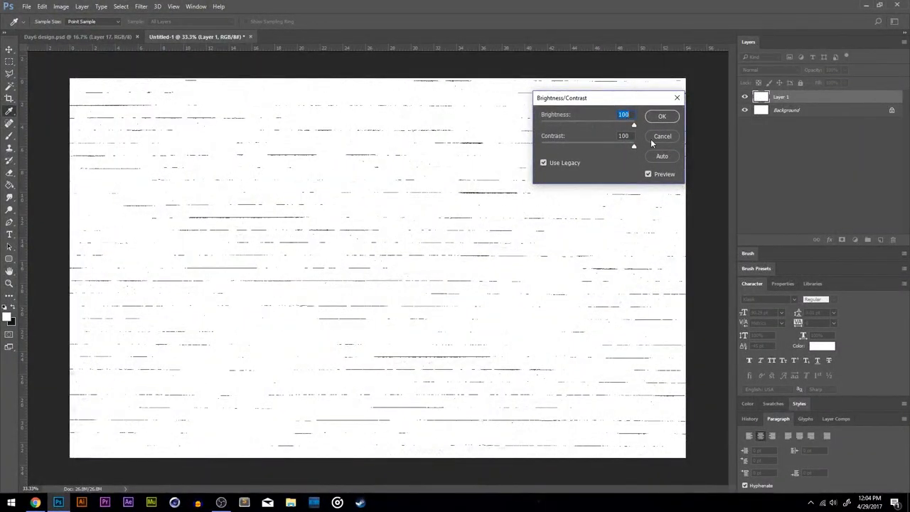
left_click_drag(636, 129, 599, 136)
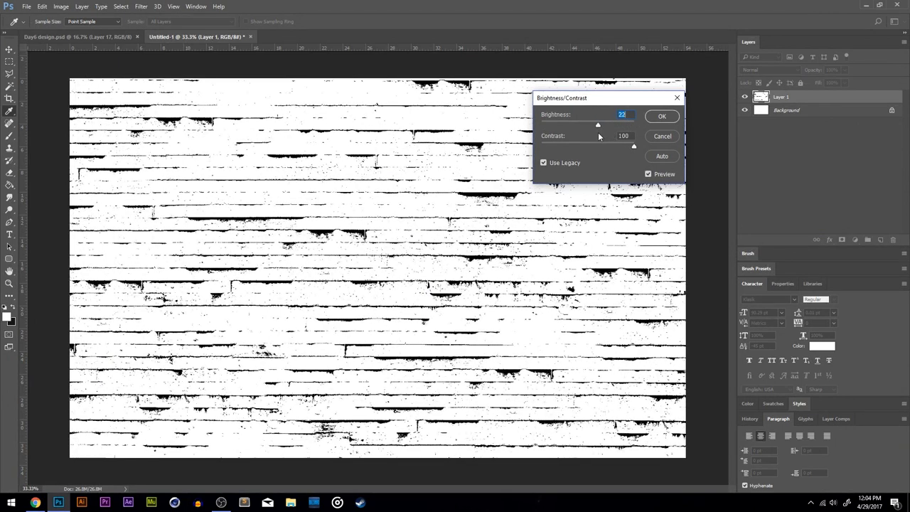
left_click(662, 116)
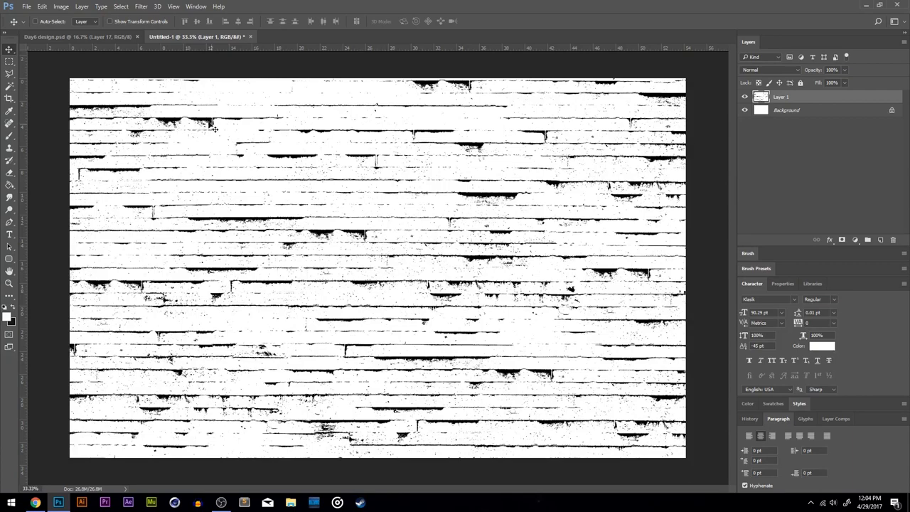
Select the whole texture and define it as a brush preset named 'bricks'.
left_click_drag(338, 206, 393, 290)
key("ctrl+z")
key("ctrl+a")
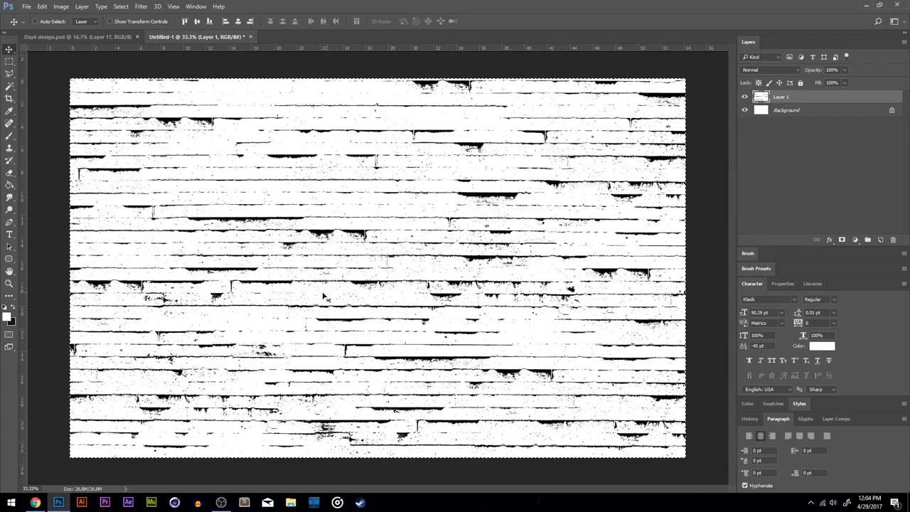
left_click(42, 6)
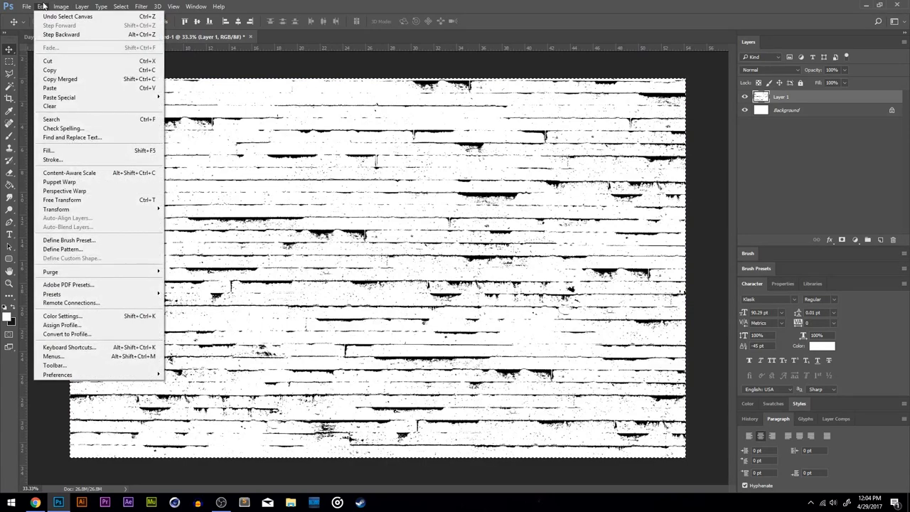
left_click(162, 239)
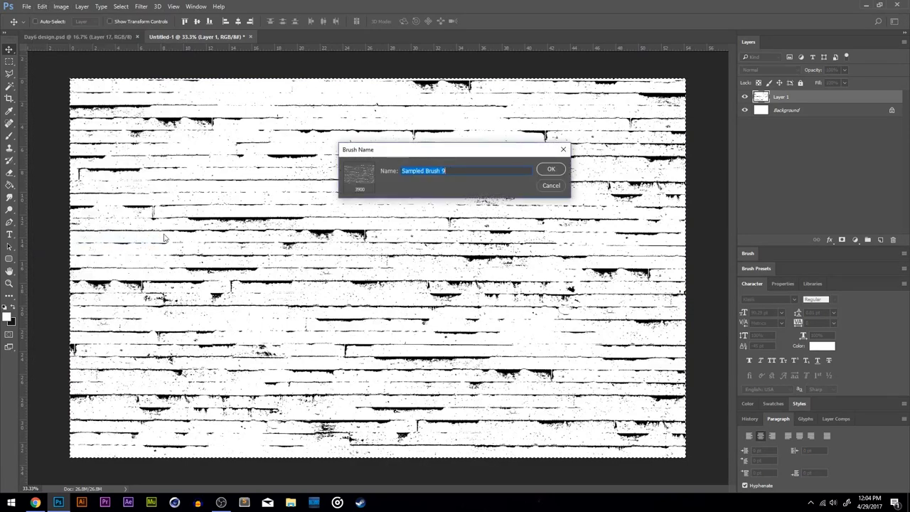
mouse_move(405, 149)
left_mouse_down()
mouse_move(281, 199)
mouse_move(263, 232)
mouse_move(198, 123)
left_mouse_up()
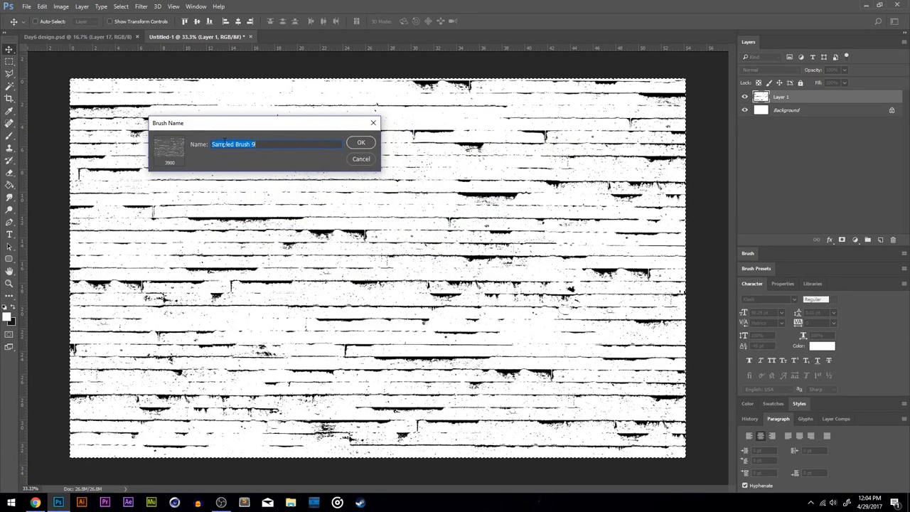
type("bricks")
left_click(360, 143)
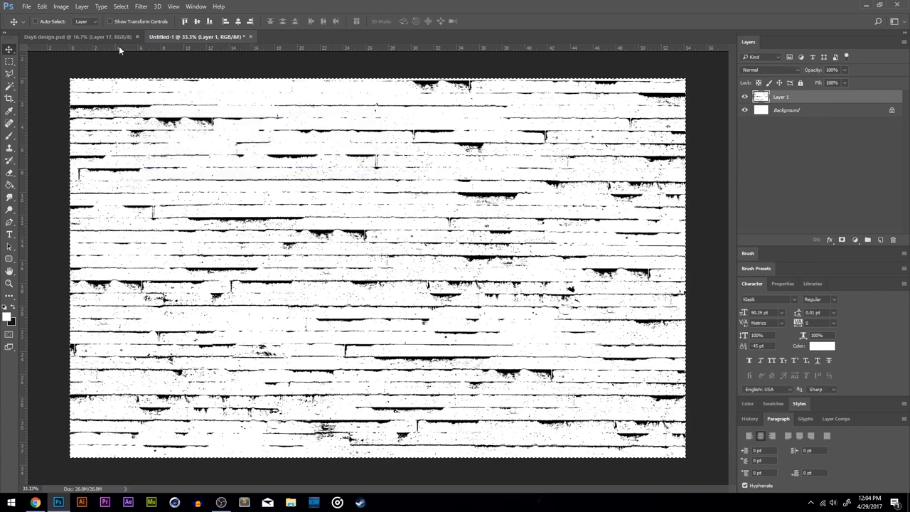
In Day6 design, show Layer 13 instead of Layer 17, add a layer and paint white grunge.
left_click(92, 37)
left_click(744, 100)
left_click(745, 135)
left_click(819, 135)
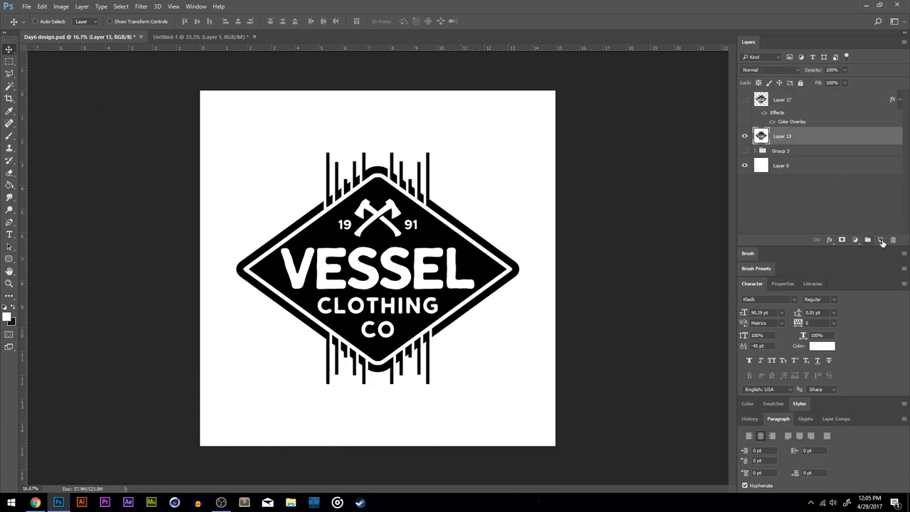
left_click(881, 240)
left_click(9, 136)
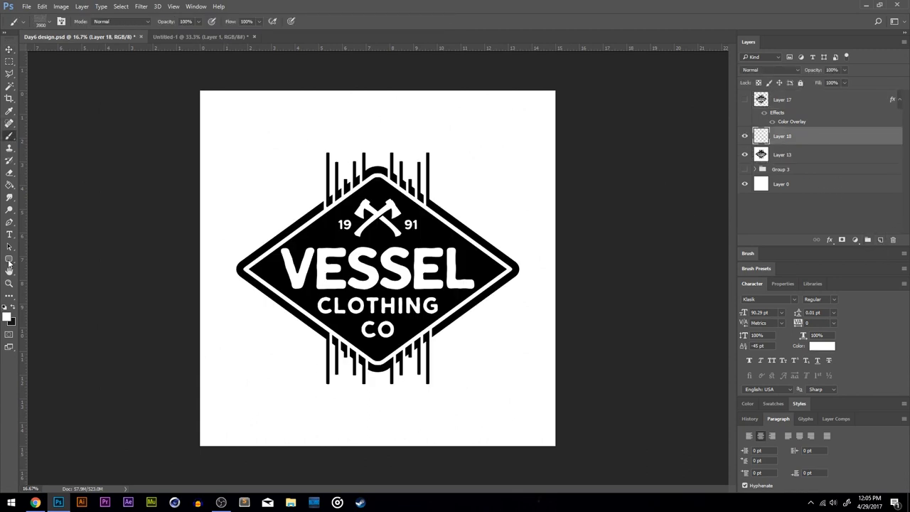
left_click(373, 235)
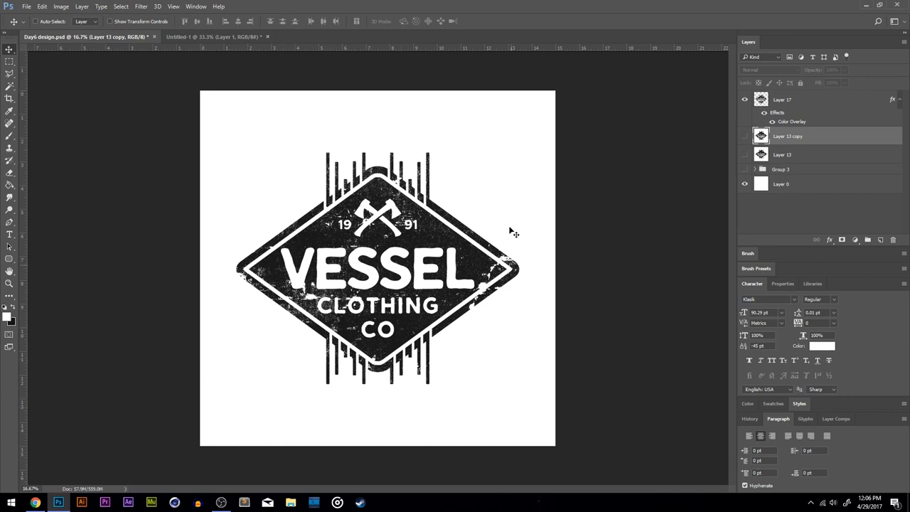
Show the clean logo on Layer 13 copy and add a new layer named 'texture'.
left_click(744, 101)
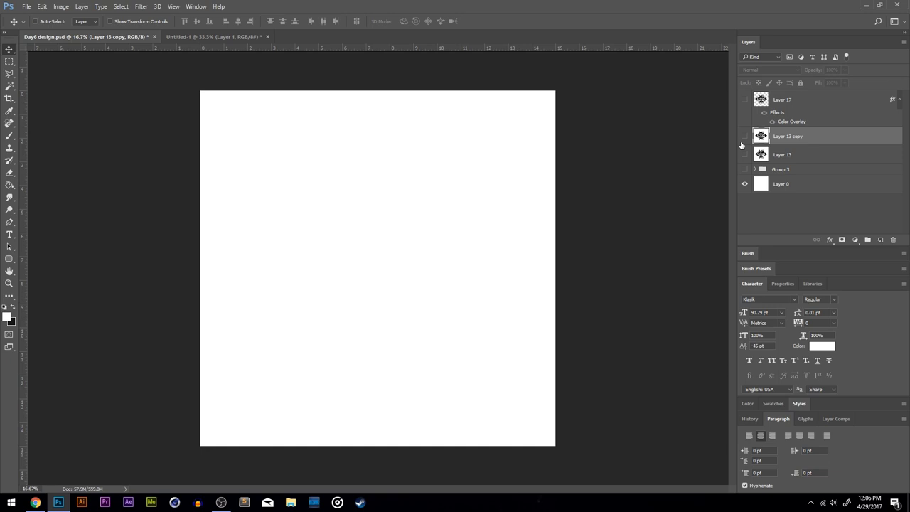
left_click(745, 136)
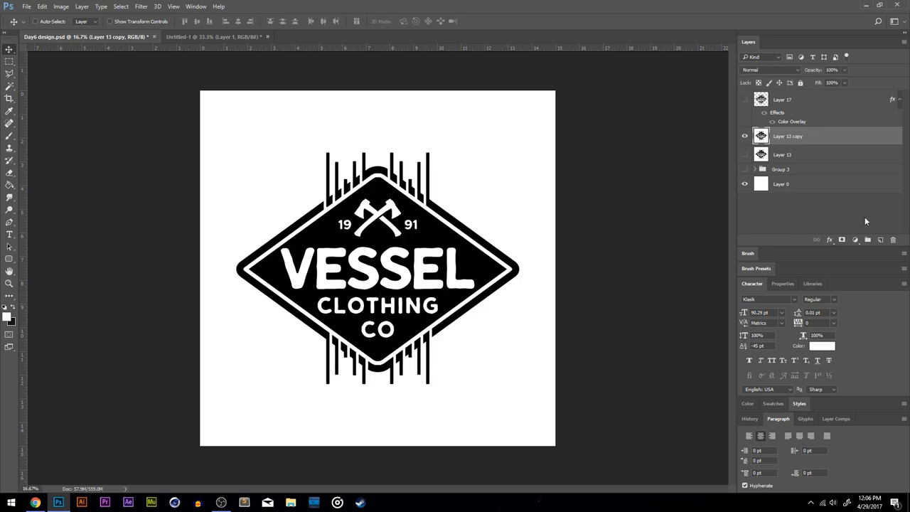
left_click(881, 241)
double_click(782, 135)
type("texture")
key("Return")
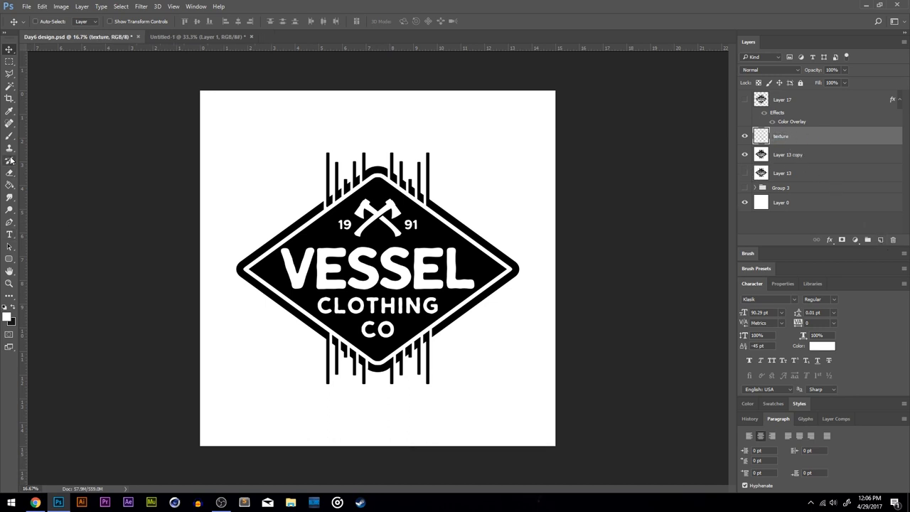
Stamp the bricks brush over the logo and mask the texture to the badge's black center.
left_click(9, 134)
left_click(43, 21)
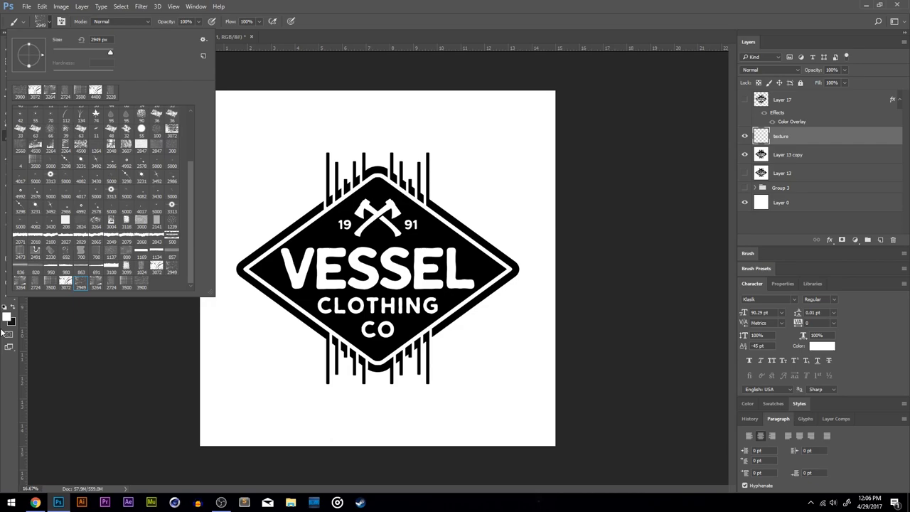
key("Escape")
mouse_move(342, 299)
left_mouse_down()
mouse_move(399, 257)
mouse_move(345, 284)
mouse_move(579, 361)
mouse_move(650, 413)
mouse_move(466, 396)
mouse_move(366, 402)
mouse_move(297, 275)
mouse_move(564, 152)
mouse_move(459, 206)
left_mouse_up()
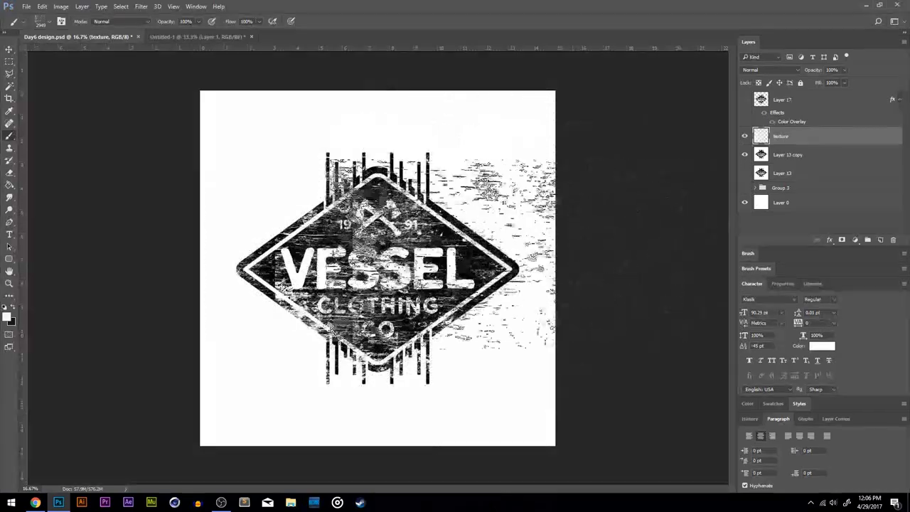
left_click(843, 240)
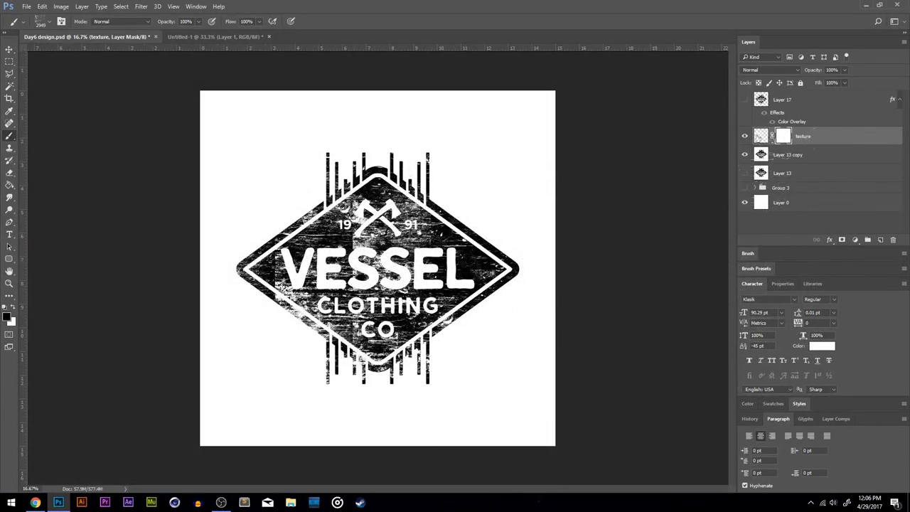
mouse_move(335, 274)
left_mouse_down()
mouse_move(299, 242)
mouse_move(256, 270)
mouse_move(455, 256)
mouse_move(519, 213)
mouse_move(526, 299)
mouse_move(249, 284)
mouse_move(377, 311)
left_mouse_up()
left_click_drag(488, 390, 898, 219)
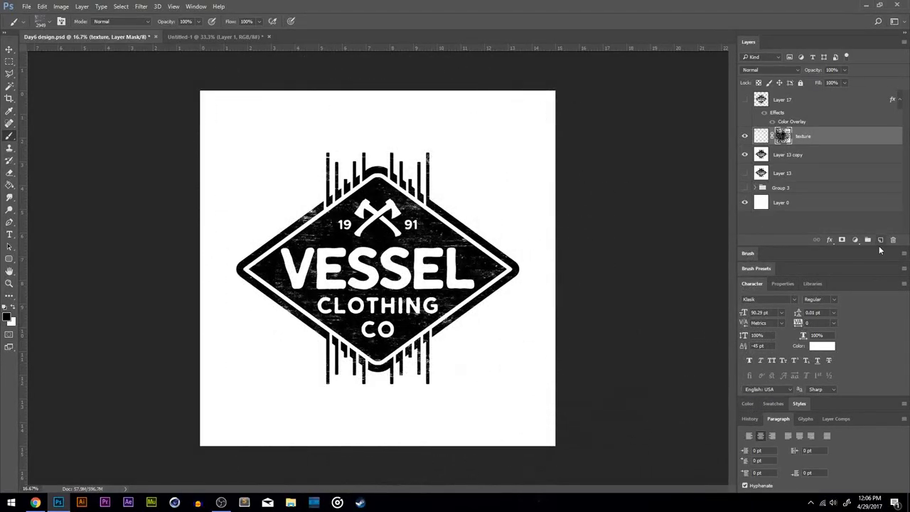
On a new layer, stamp white texture with the 3072 px brush enlarged to about 4000 px.
left_click(881, 241)
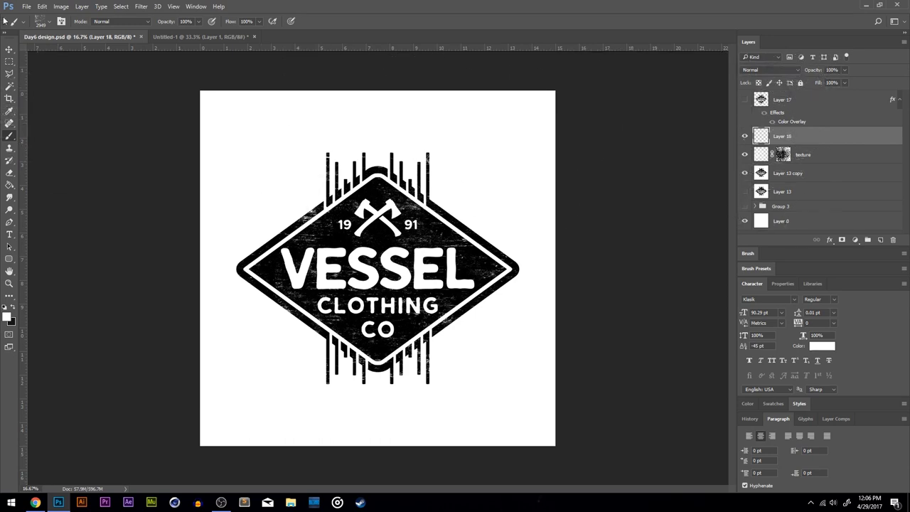
right_click(114, 188)
left_click(68, 283)
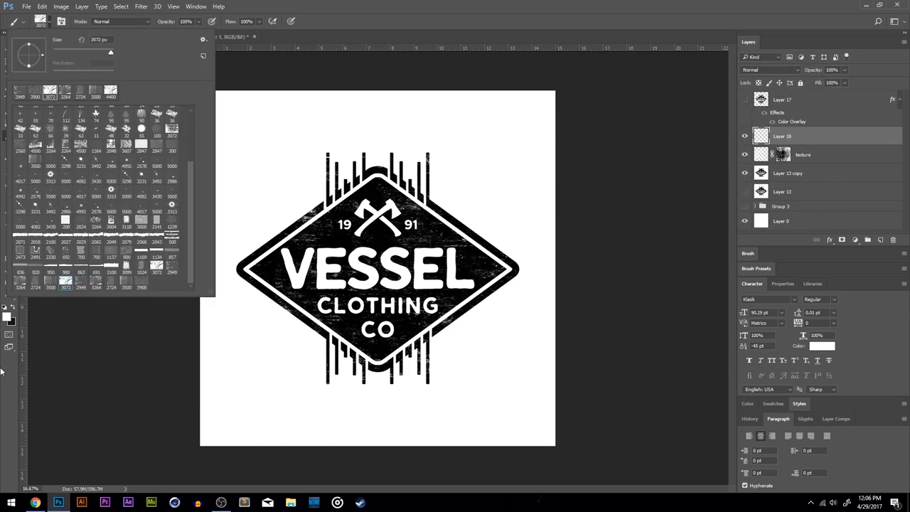
key("Return")
key("bracketright")
key("bracketright")
key("bracketright")
key("bracketright")
key("bracketright")
key("bracketright")
key("bracketright")
key("bracketright")
key("bracketright")
key("bracketright")
key("bracketright")
key("bracketright")
key("bracketright")
key("bracketright")
key("bracketright")
left_click(389, 265)
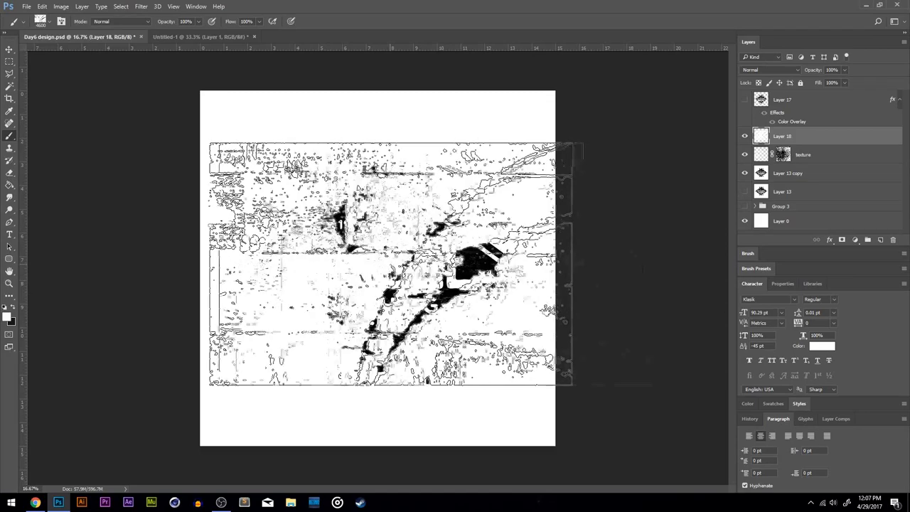
key("ctrl+z")
left_click(336, 249)
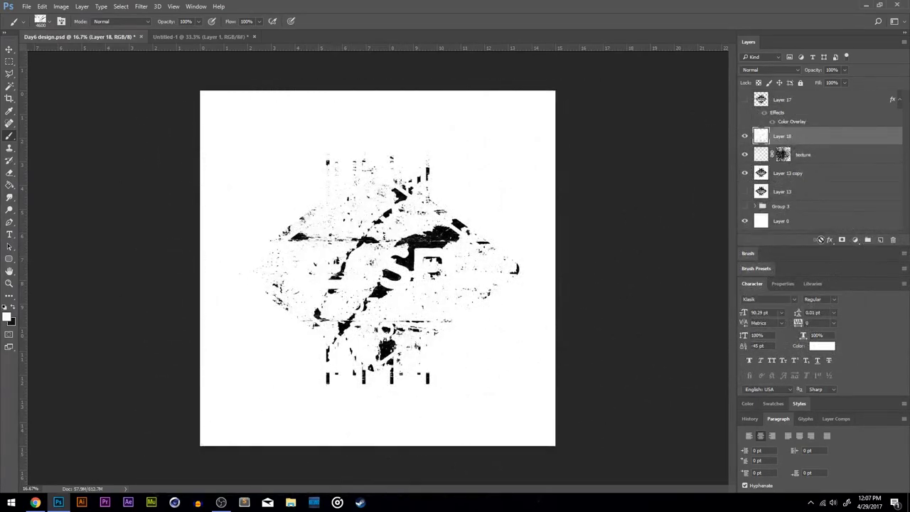
Add an inverted layer mask to Layer 18 so only slight white wear remains.
left_click(842, 240)
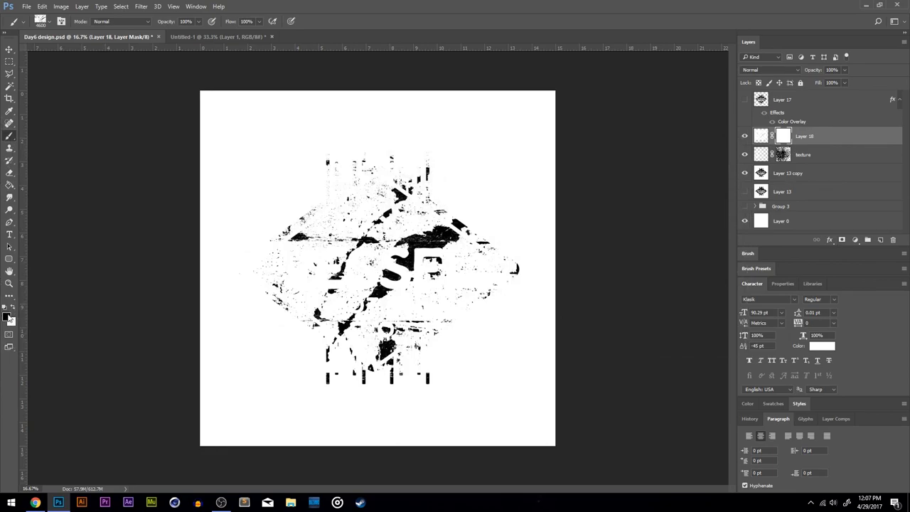
left_click(377, 269)
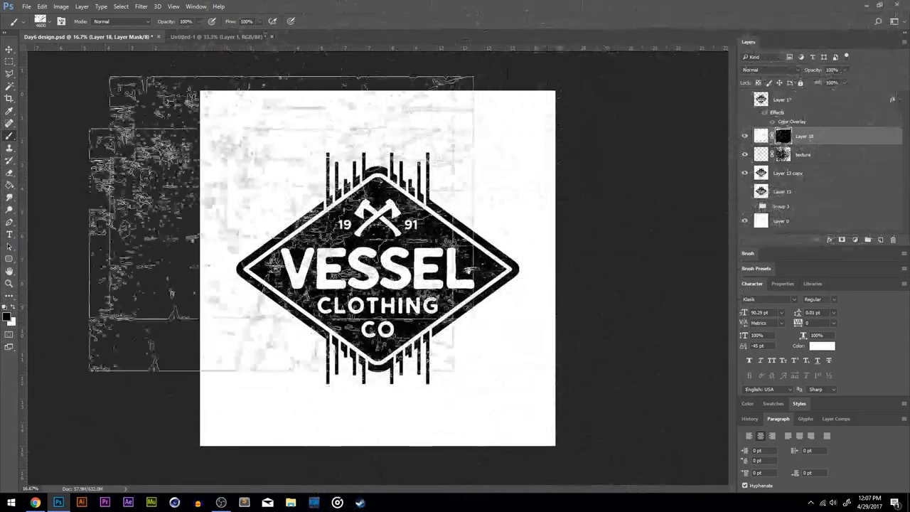
left_click(881, 241)
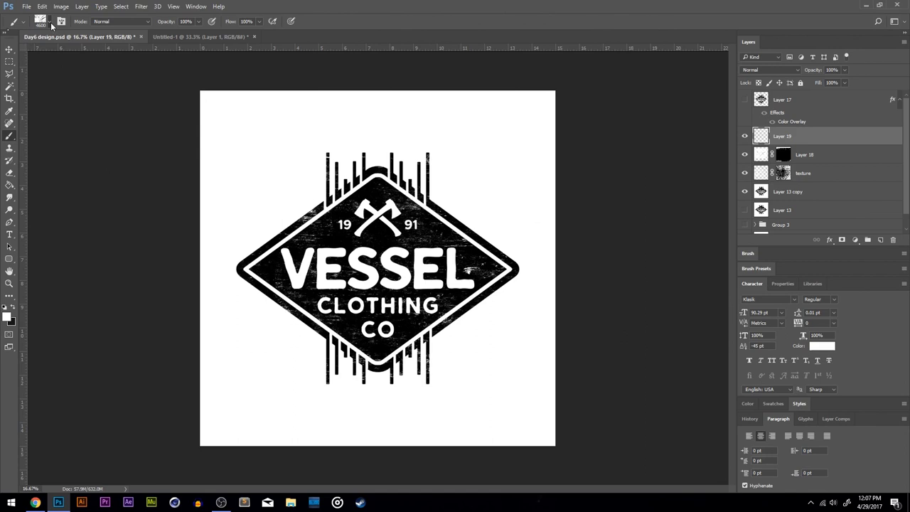
Pick the 3500 px texture brush with a level tip angle and add a mask to Layer 19.
left_click(51, 23)
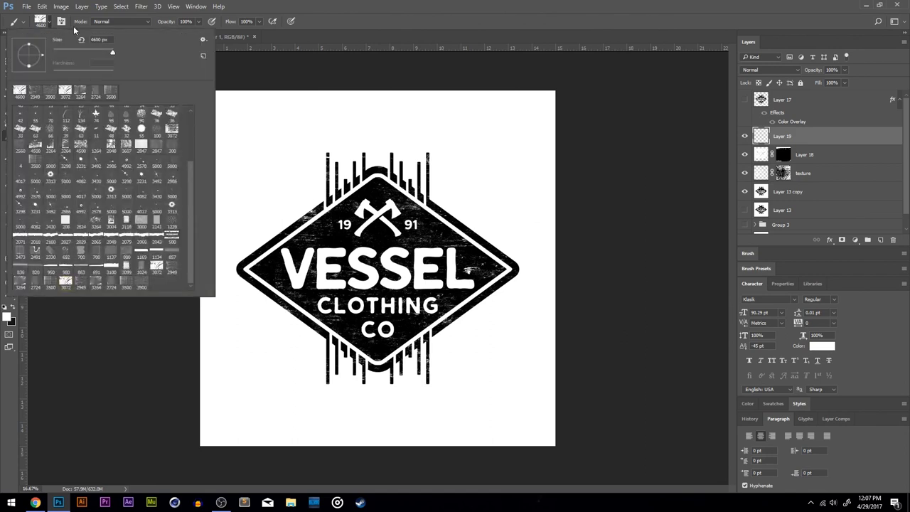
left_click(128, 285)
left_click_drag(34, 71, 27, 78)
left_click(2, 361)
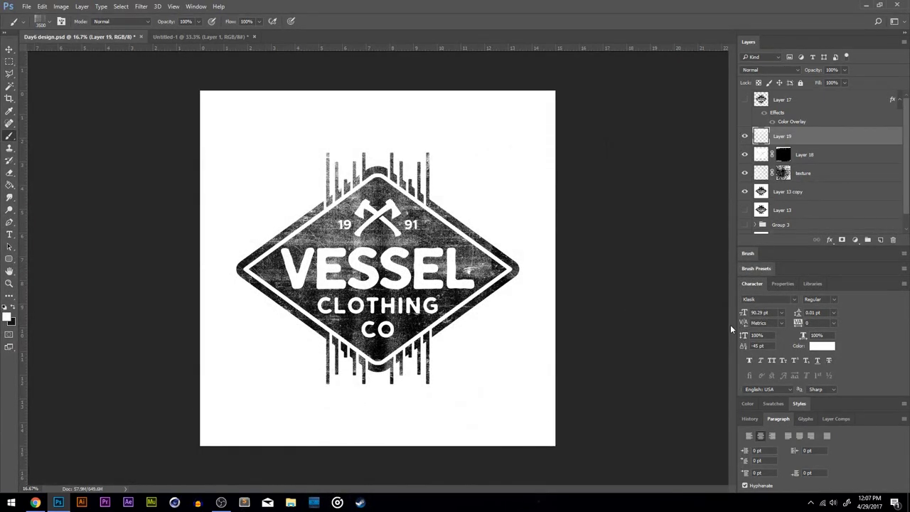
left_click(841, 240)
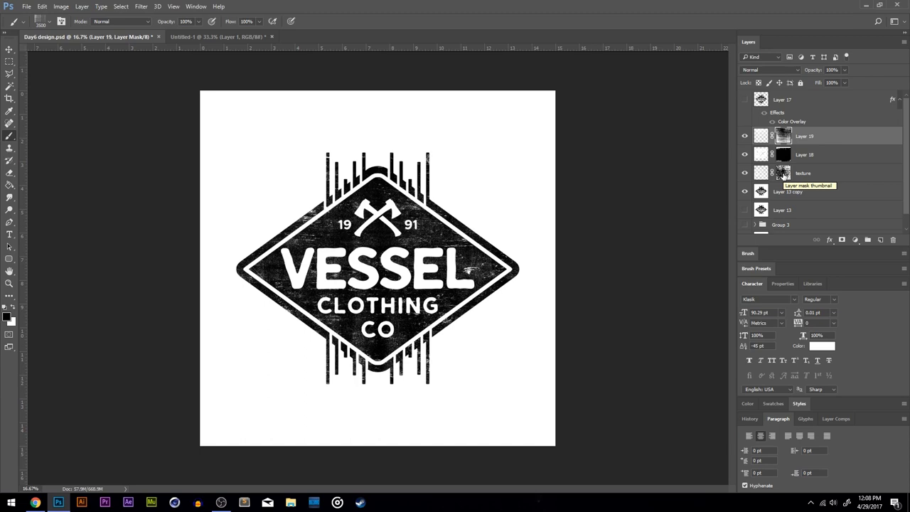
key("ctrl+a")
Copy the merged badge and paste it in place as Layer 20 at the top of the layer stack.
left_click(42, 7)
left_click(66, 79)
left_click(42, 6)
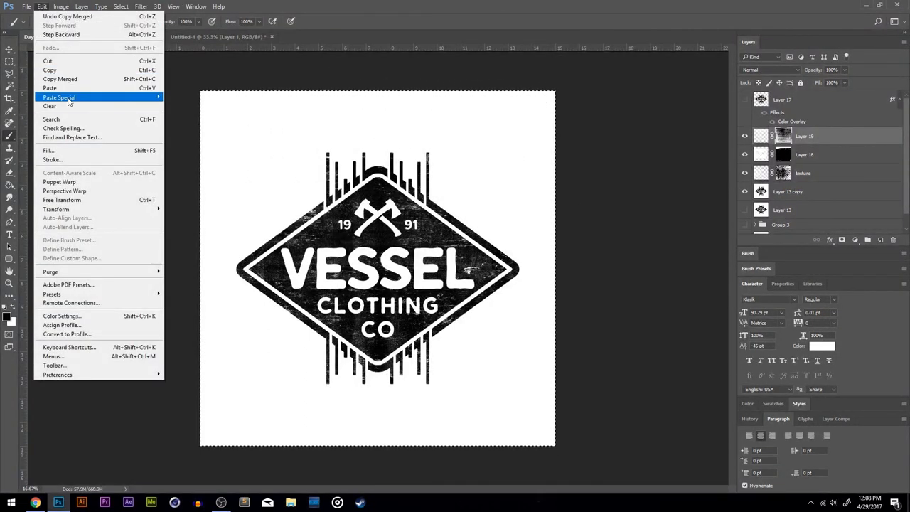
mouse_move(69, 103)
left_click(183, 98)
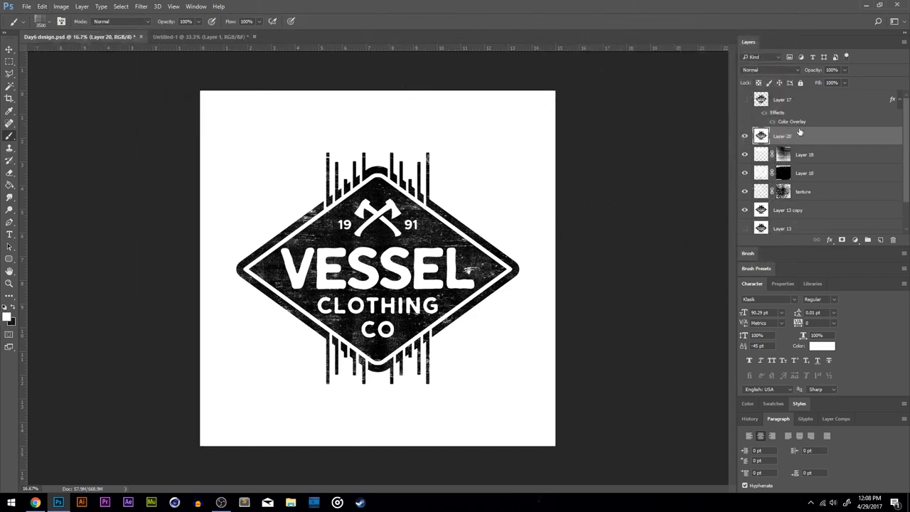
left_click_drag(777, 136, 775, 98)
Apply Dust & Scratches at Radius 17 to Layer 20.
key("v")
left_click(141, 7)
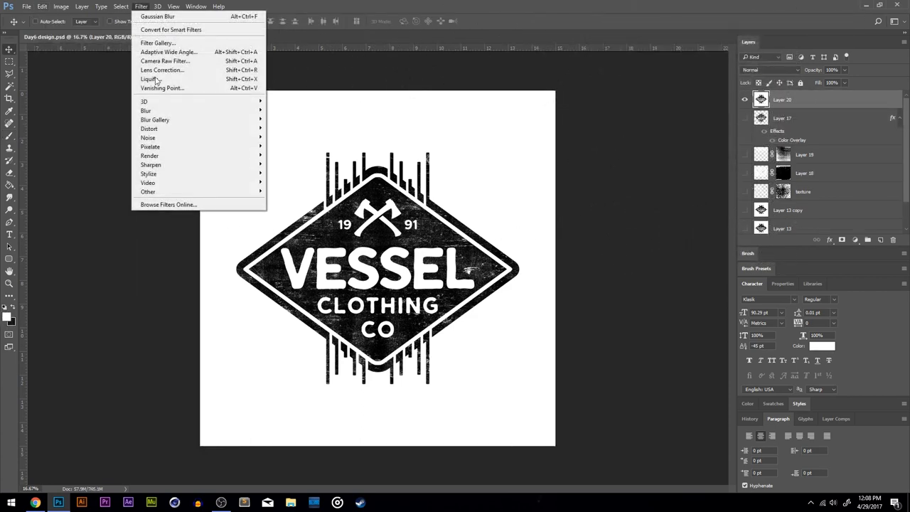
mouse_move(163, 138)
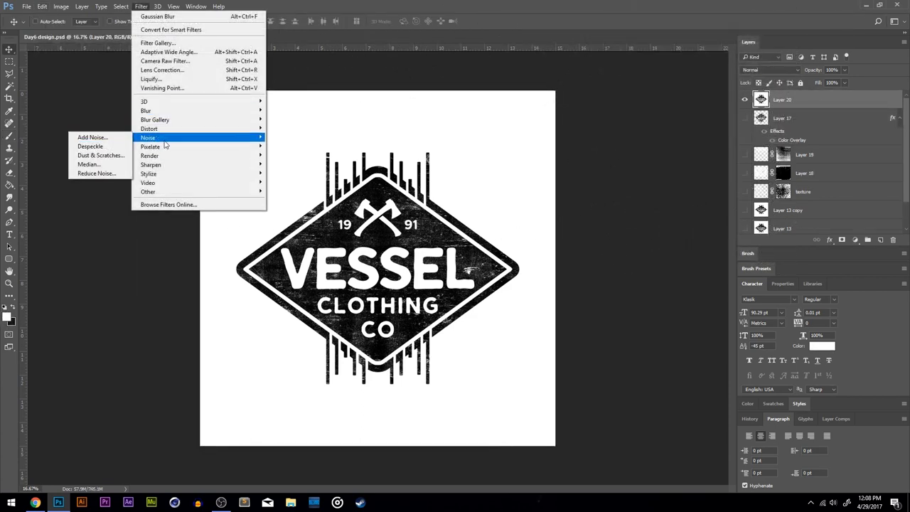
left_click(100, 155)
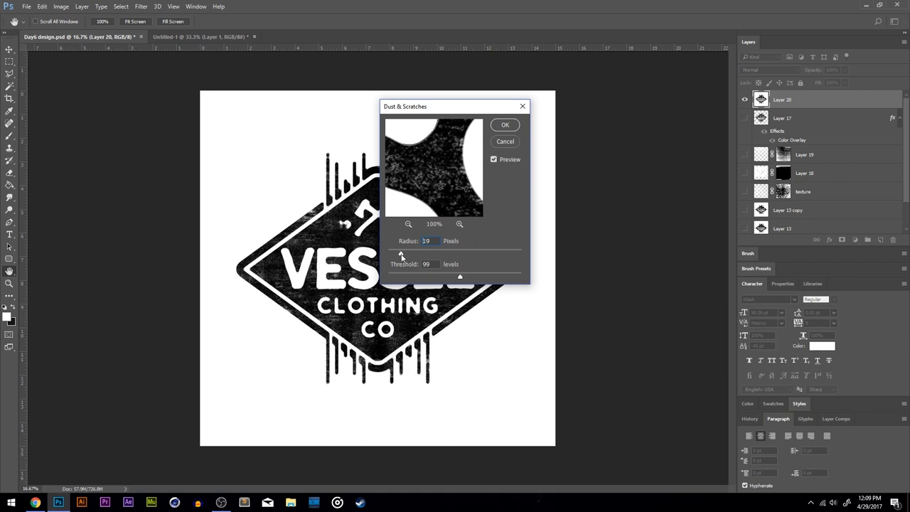
left_click_drag(402, 256, 400, 255)
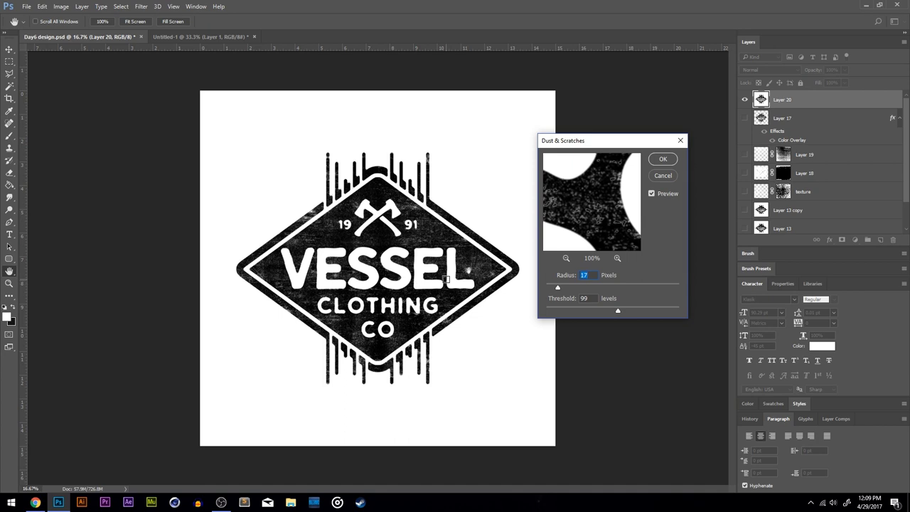
left_click(652, 194)
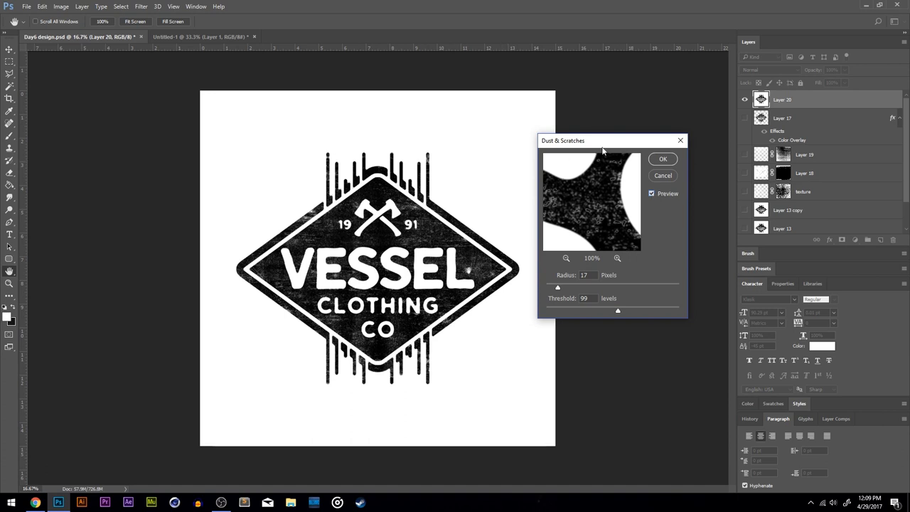
left_click(663, 161)
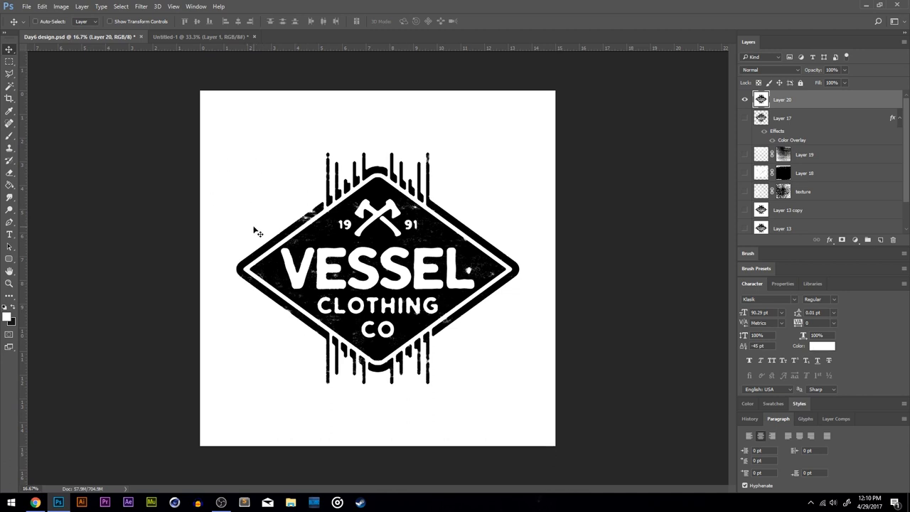
Select the white areas with Color Range at Fuzziness 195 and delete them.
left_click(121, 6)
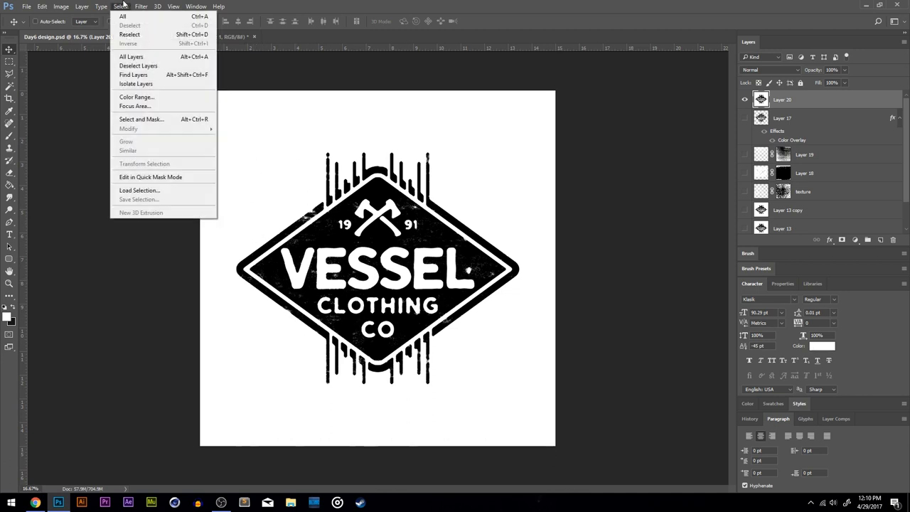
left_click(153, 92)
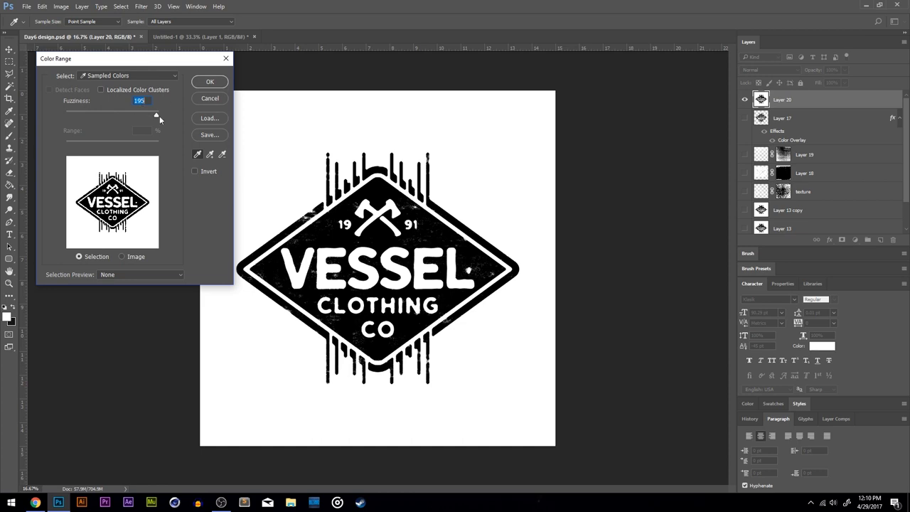
left_click(208, 83)
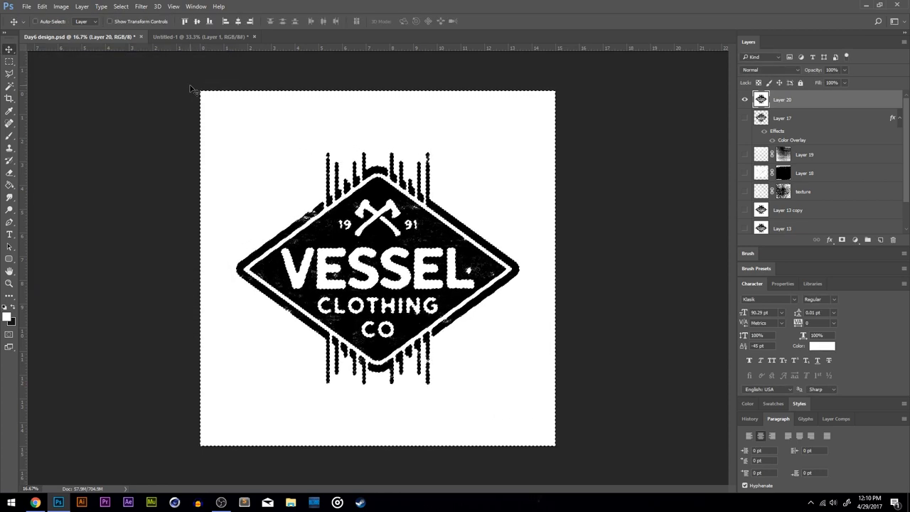
key("ctrl+d")
Hide and reshow Layer 0 to check the badge's transparency.
scroll(740, 178, "down", 2)
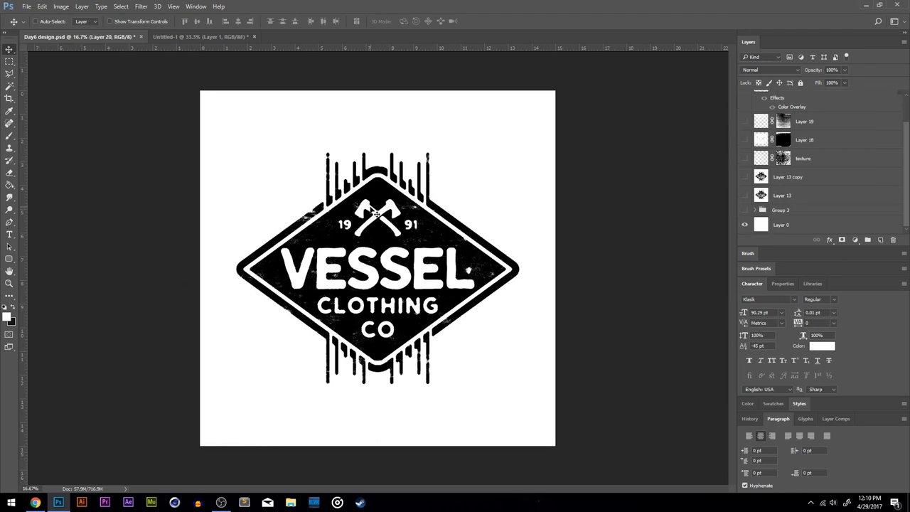
left_click(745, 225)
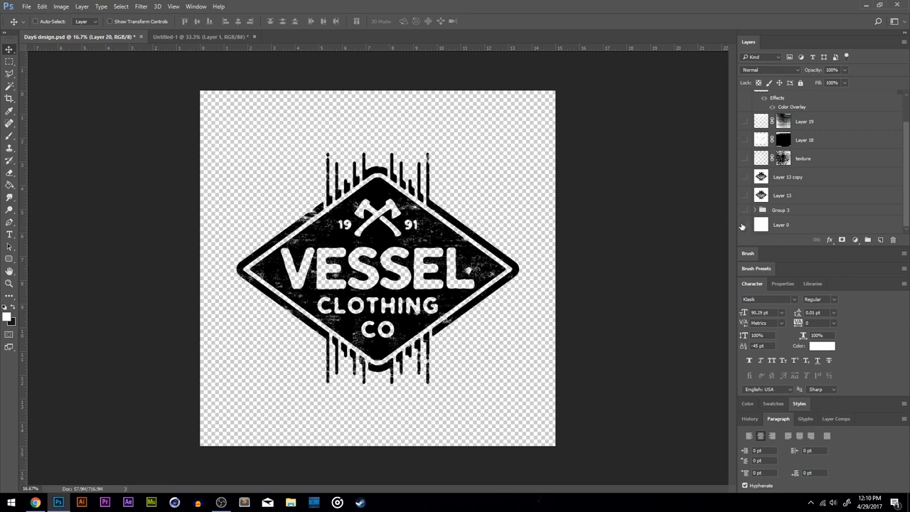
left_click(744, 225)
scroll(803, 174, "up", 2)
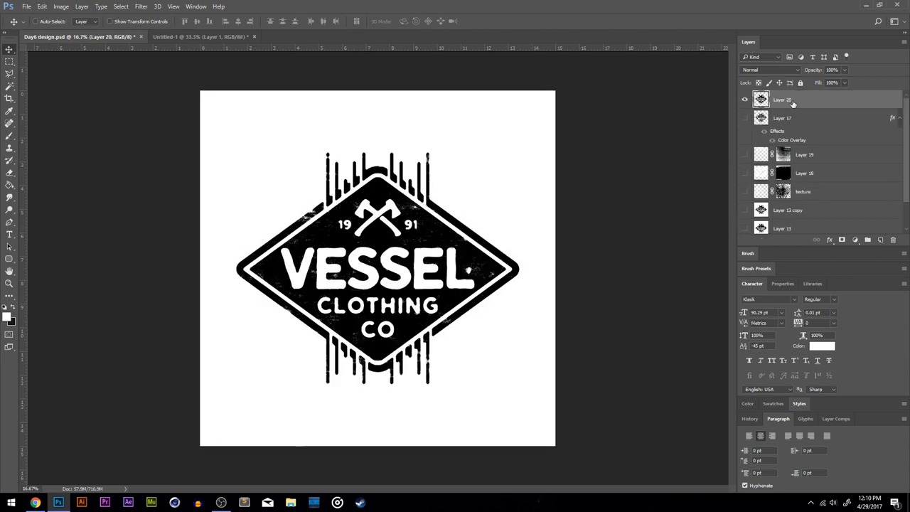
Try a red Color Overlay effect on Layer 20, then cancel it.
left_click(830, 240)
left_click(855, 321)
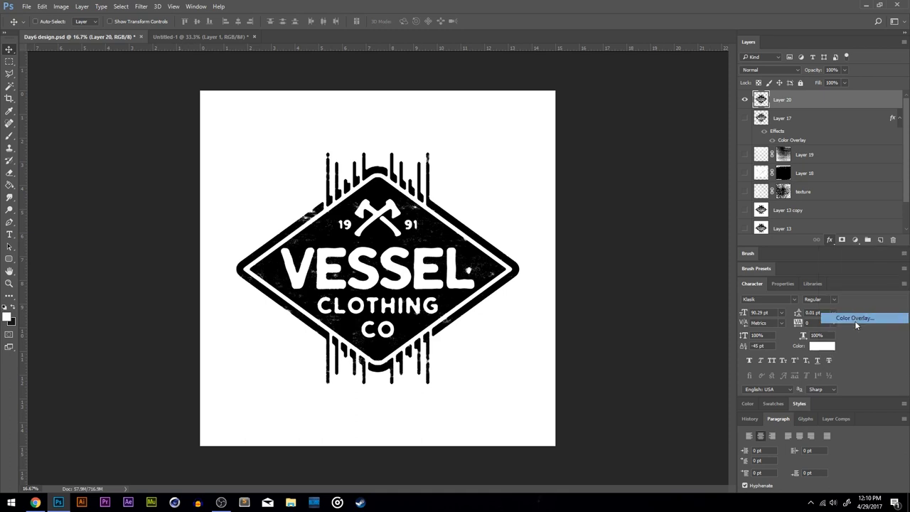
left_click(755, 289)
key("ctrl+v")
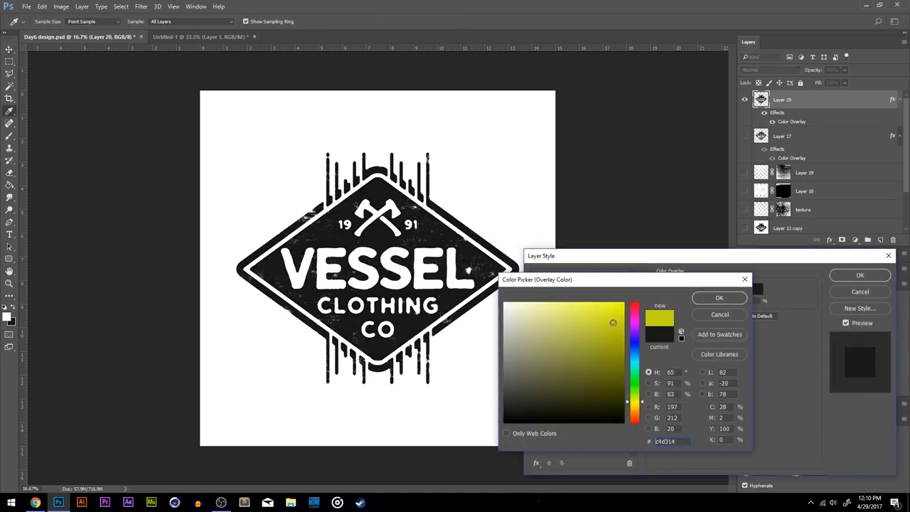
left_click_drag(606, 333, 521, 408)
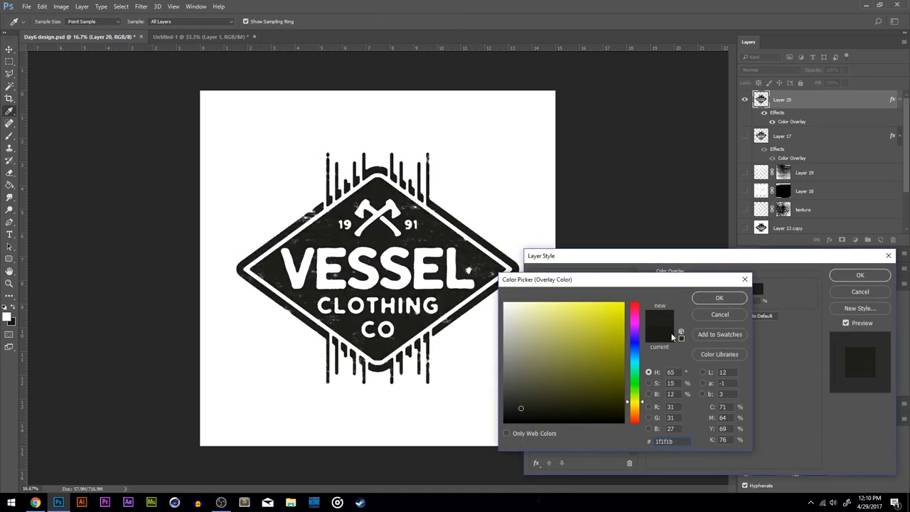
left_click_drag(638, 324, 638, 304)
left_click(599, 339)
left_click_drag(600, 339, 593, 347)
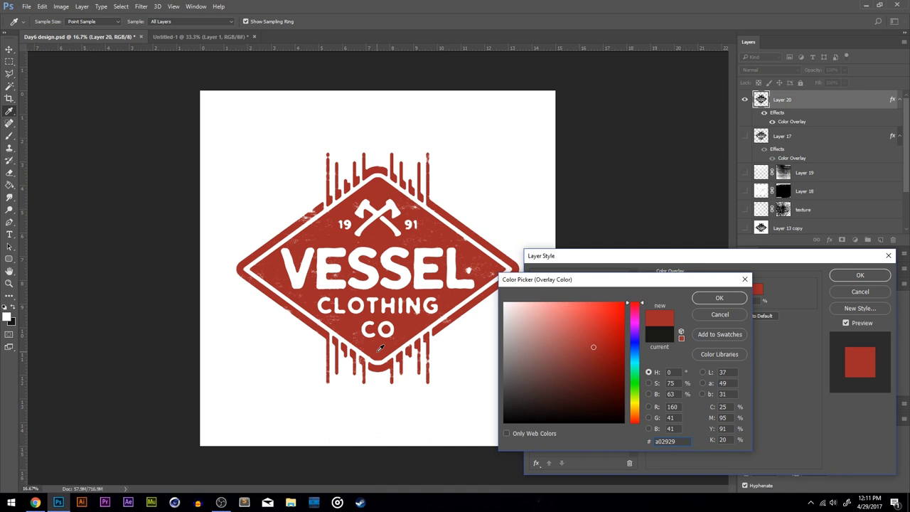
left_click(545, 329)
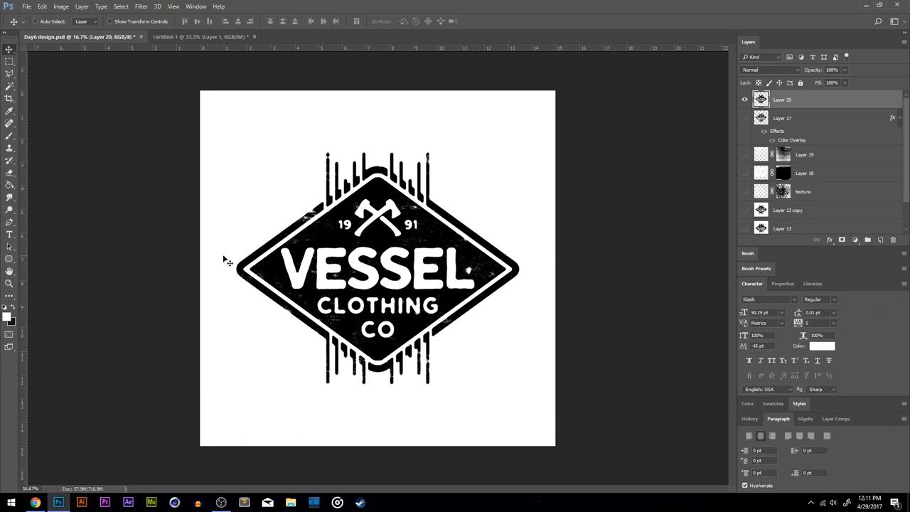
Set the foreground colour to bright red #be2222.
key("i")
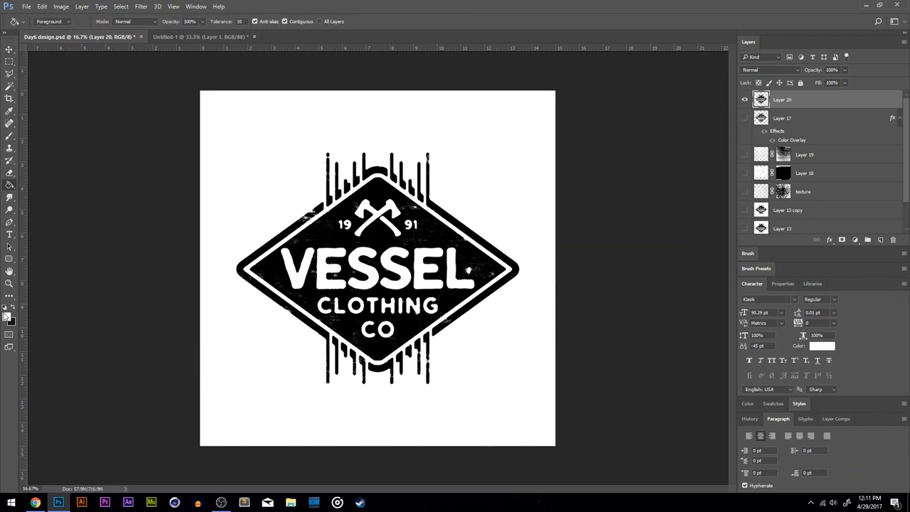
left_click(7, 316)
left_click_drag(615, 320, 603, 333)
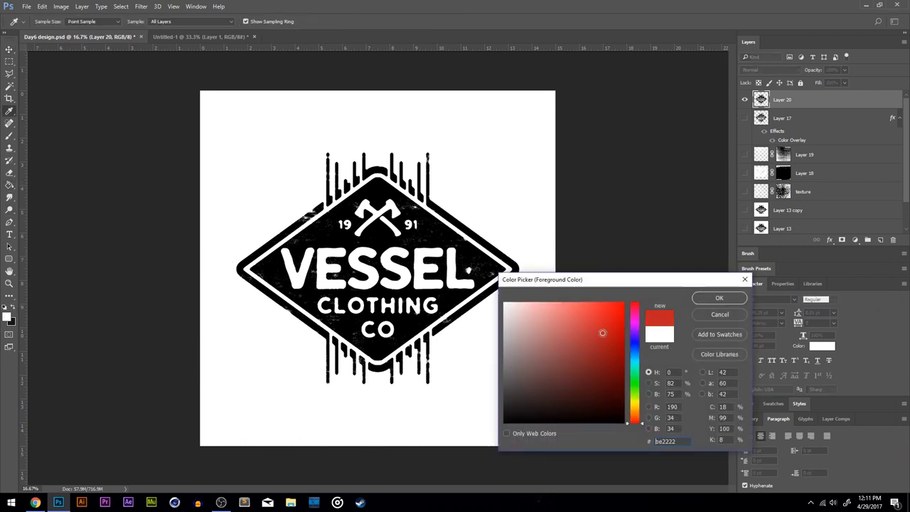
left_click(719, 298)
Bucket-fill the outer frame's left and right sides and all lower drips red.
key("g")
left_click(465, 232)
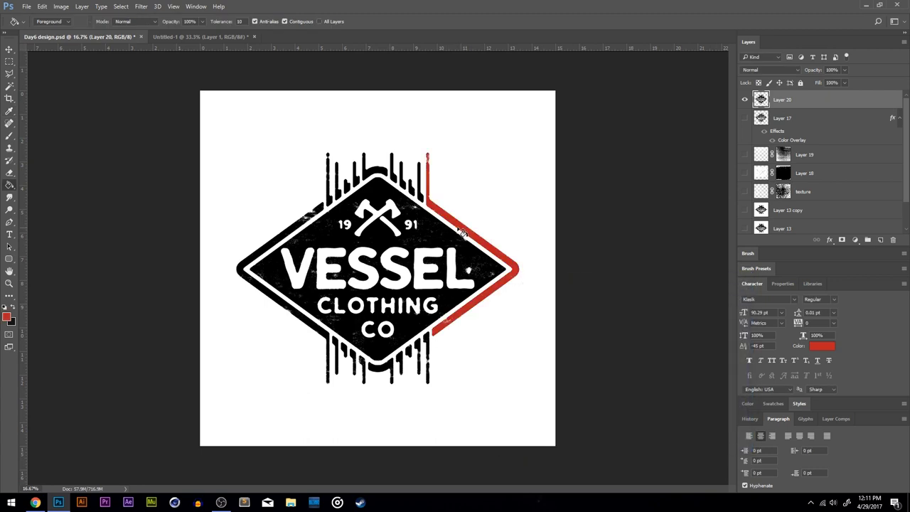
left_click(346, 354)
left_click(358, 363)
left_click(365, 370)
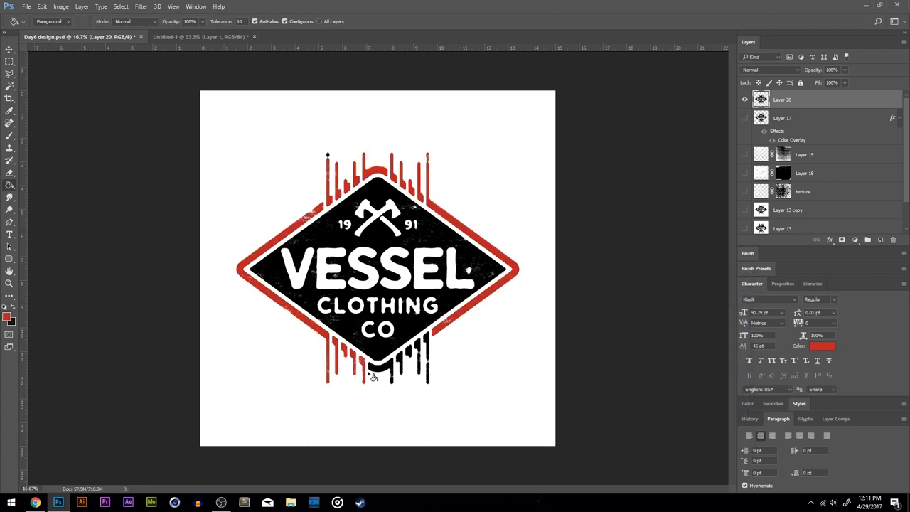
left_click(380, 372)
left_click(404, 363)
left_click(425, 357)
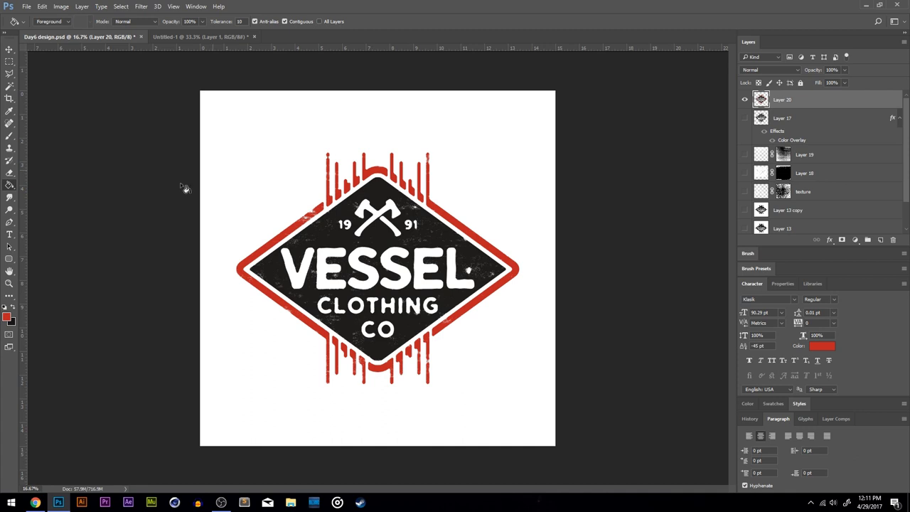